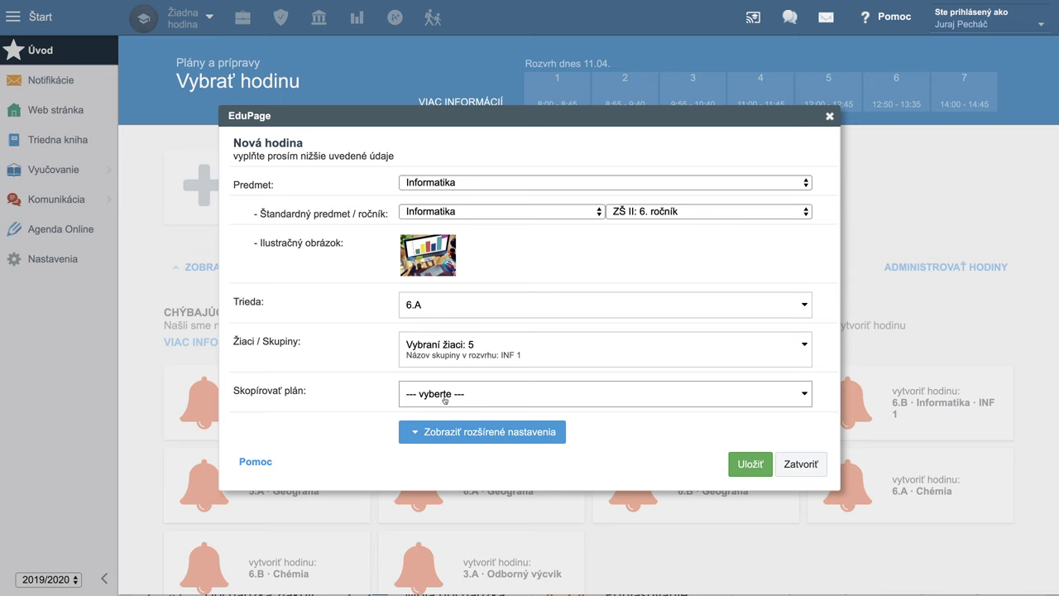
Step: View the 6.B - INF 2 Informatika plan among the school's copyable plans and return to the new lesson form without choosing it
left_click(449, 401)
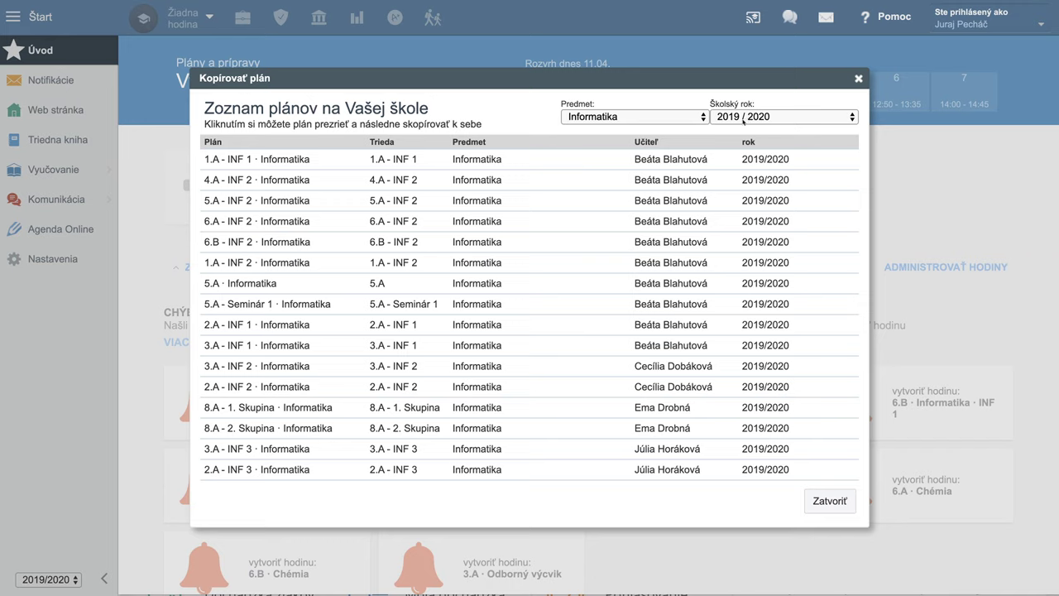
left_click(472, 242)
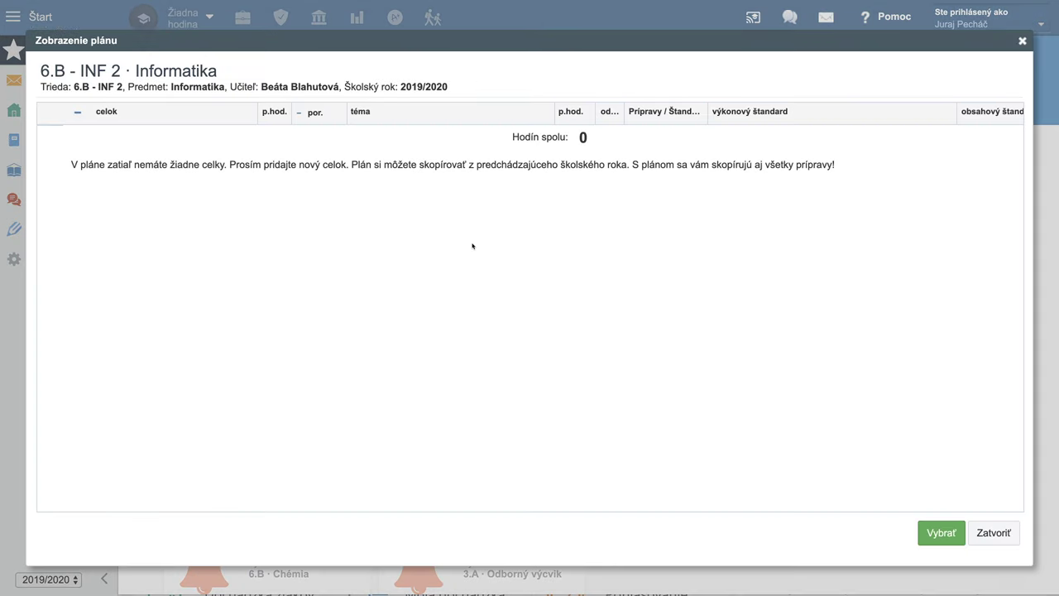
left_click(1023, 42)
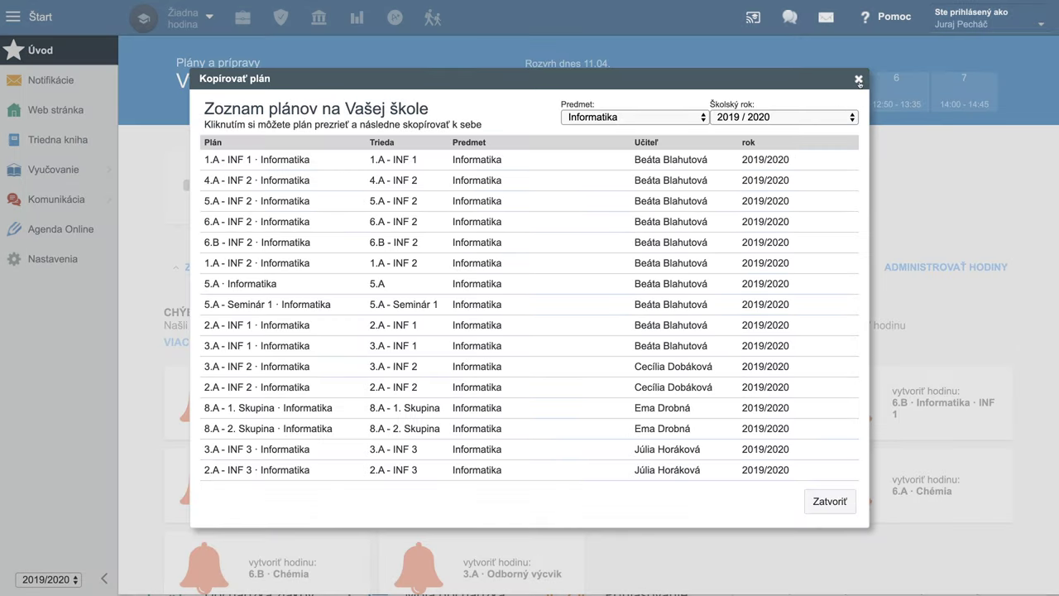
left_click(858, 79)
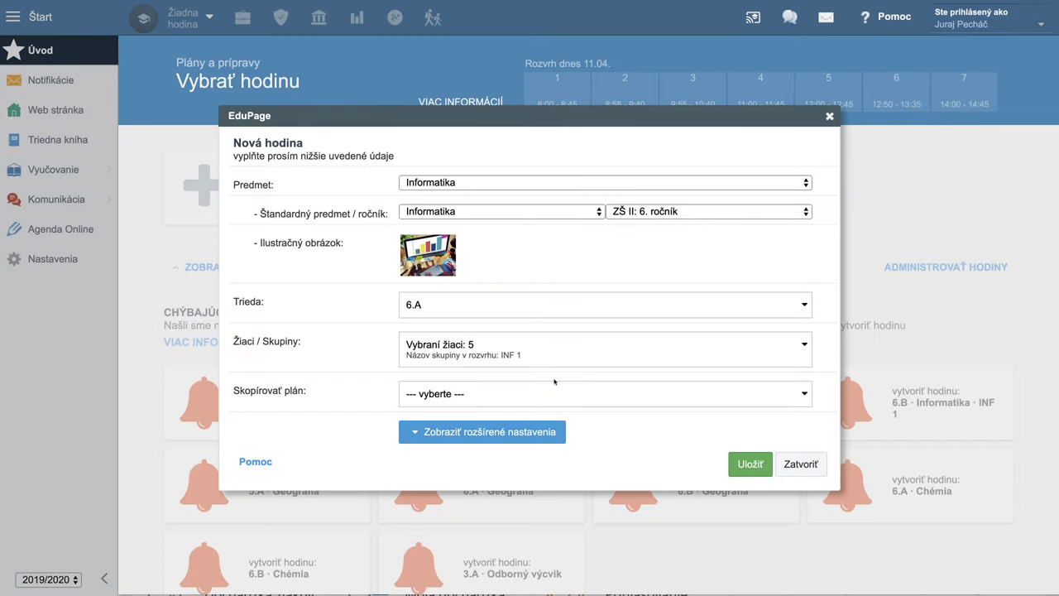
Step: Review the extended settings of the new 6.A Informatika lesson for group INF 1 and save the lesson
left_click(490, 437)
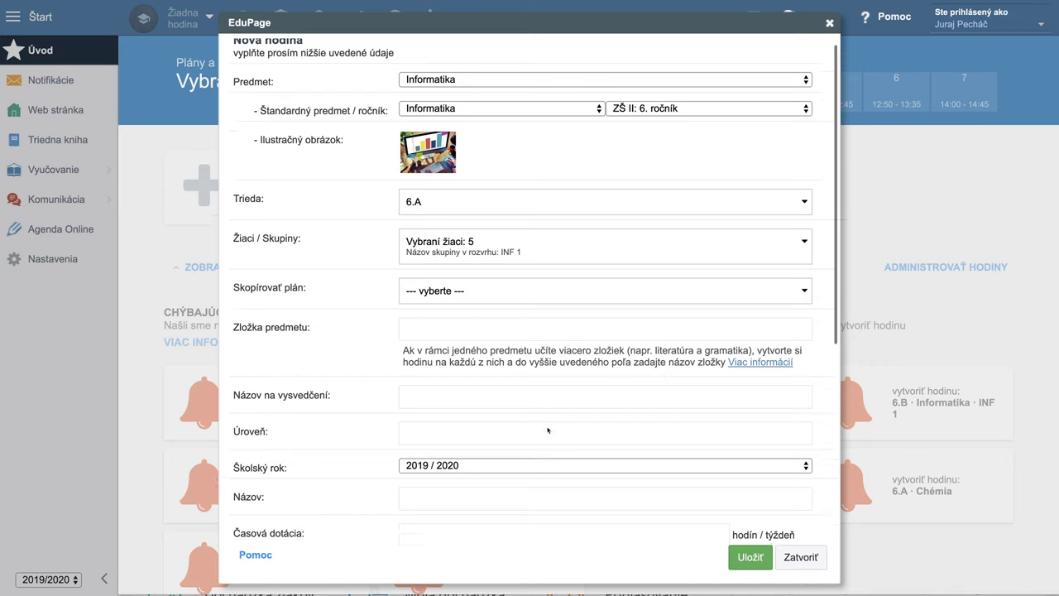
scroll(547, 430, "down", 3)
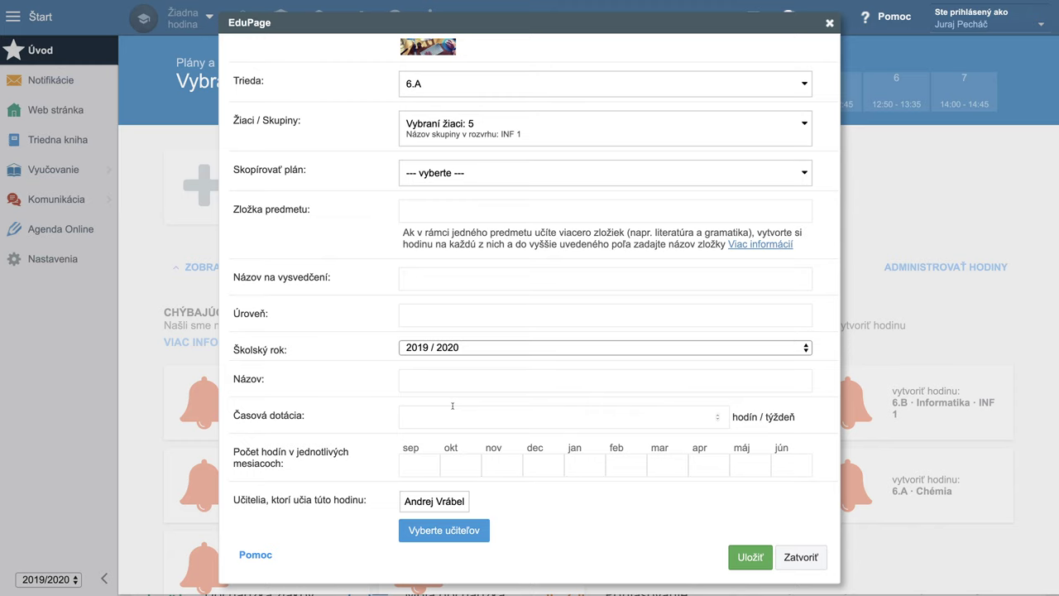
left_click(750, 557)
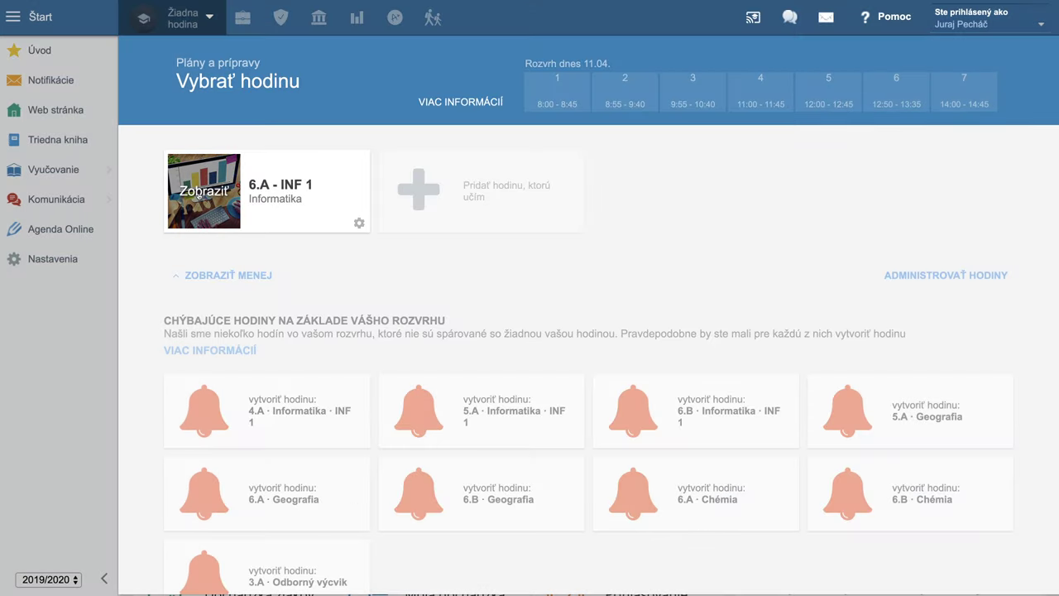
Step: Open the topic plan of the 6.A - INF 1 Informatika lesson and start its import from Excel
left_click(198, 196)
left_click(259, 206)
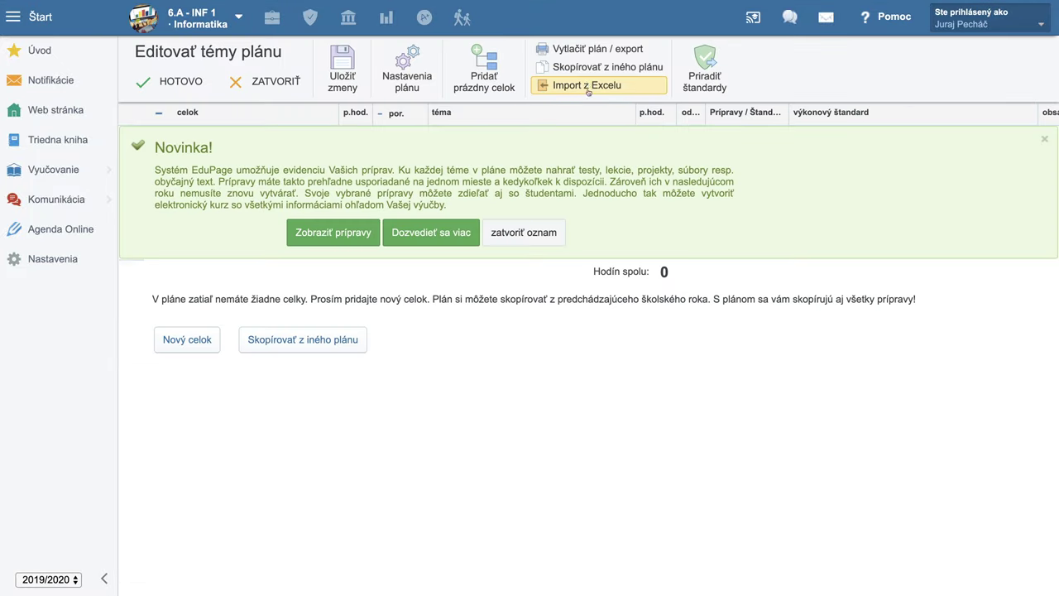
left_click(585, 85)
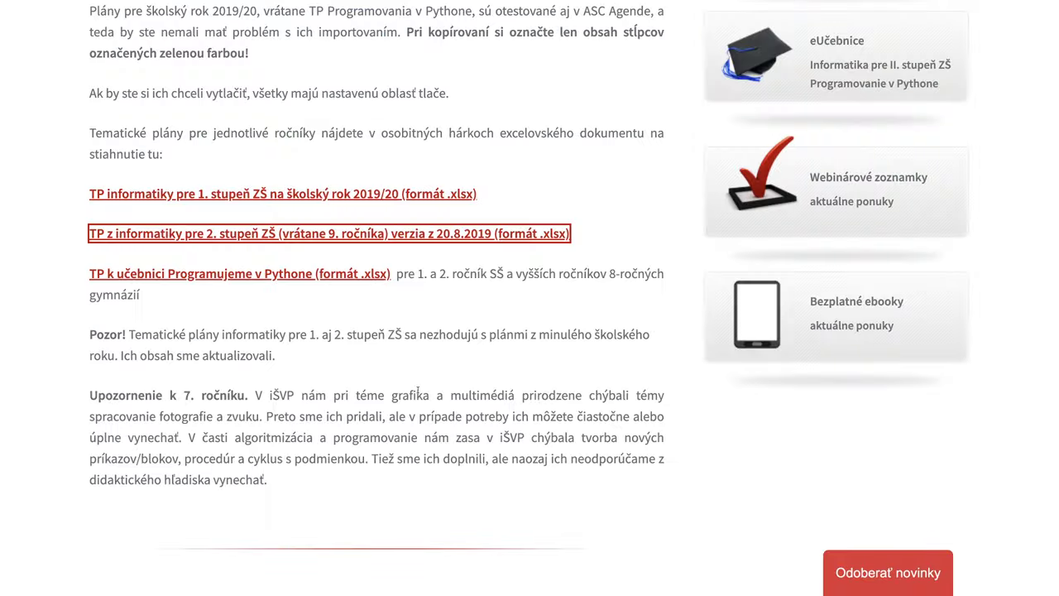
Step: On the Akadémia Alexandra thematic plans page, download the .xlsx plan for "2. stupeň ZŠ (vrátane 9. ročníka)" and open it in Excel
scroll(418, 391, "up", 10)
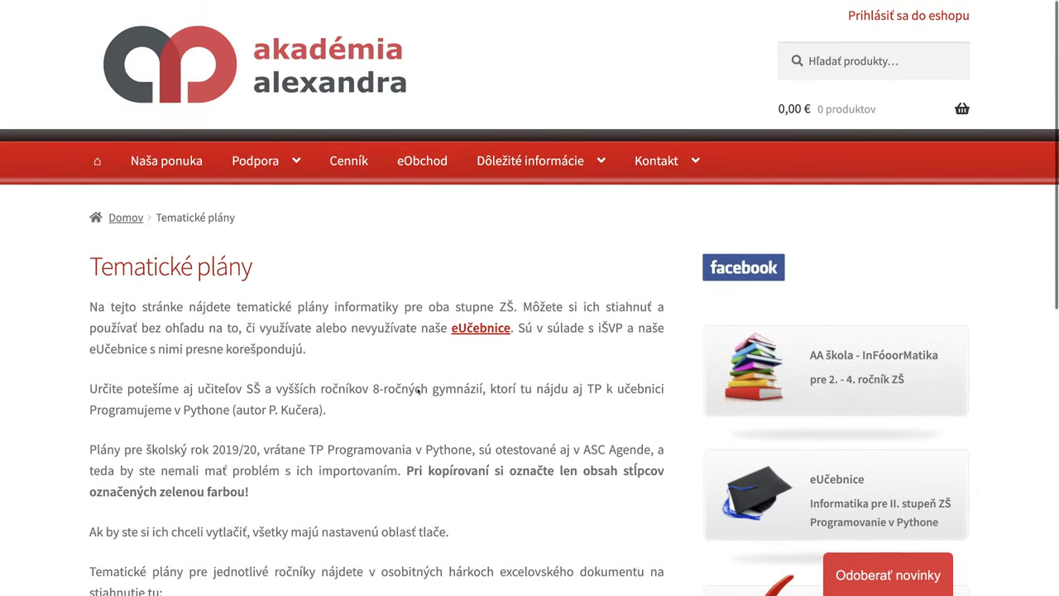
scroll(418, 390, "down", 6)
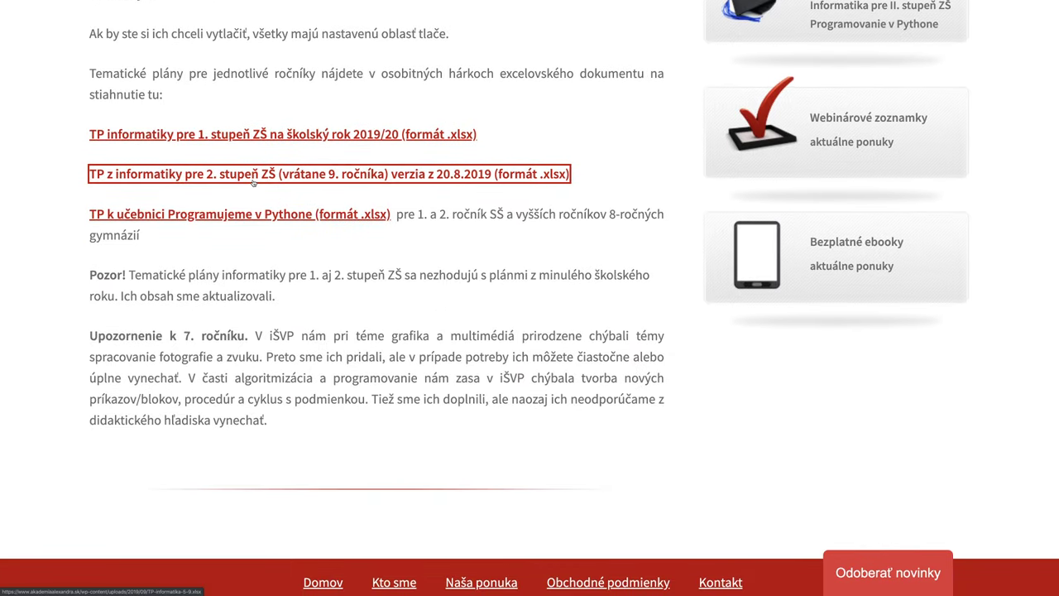
left_click(254, 182)
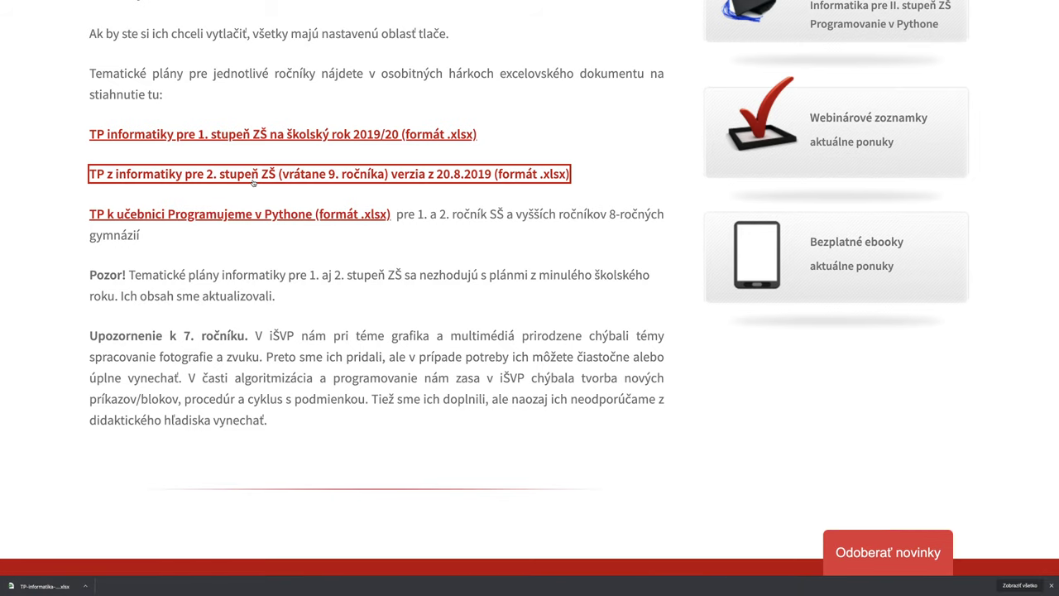
left_click(37, 589)
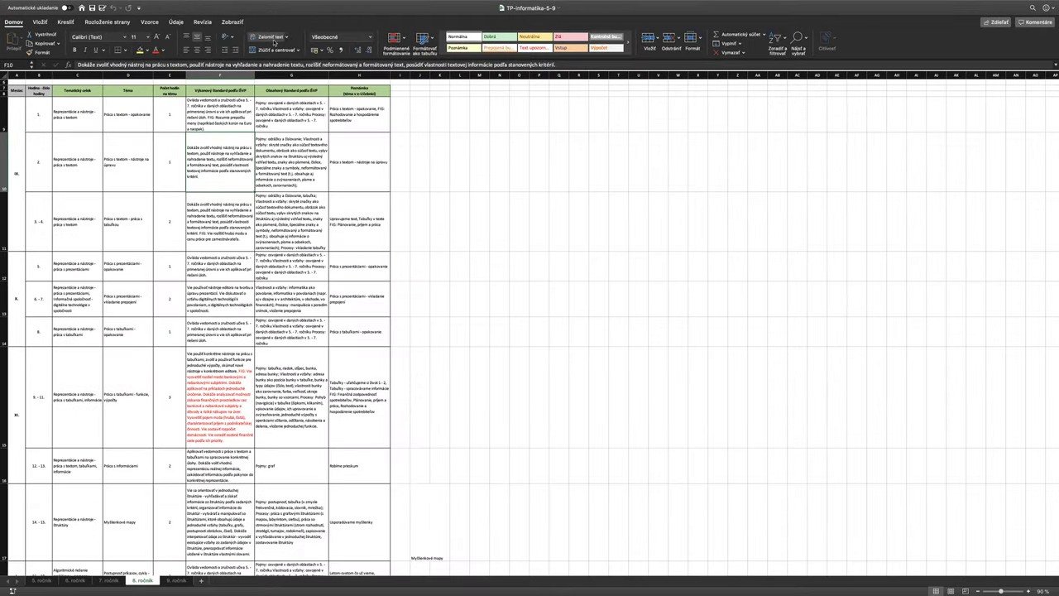
Step: Set the zoom of the 8. ročník sheet to 200%
left_click(233, 22)
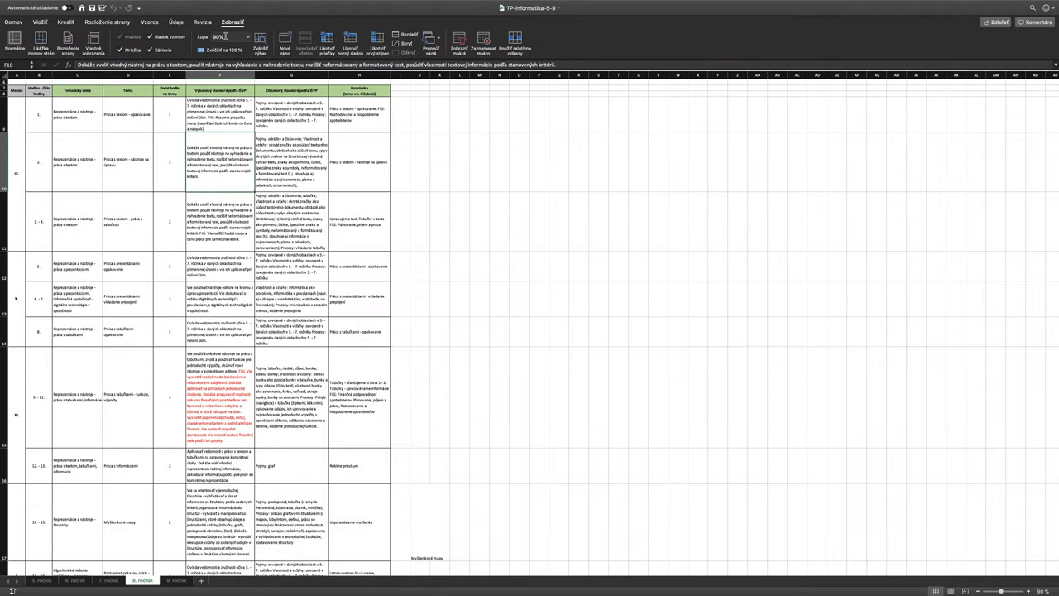
left_click(248, 37)
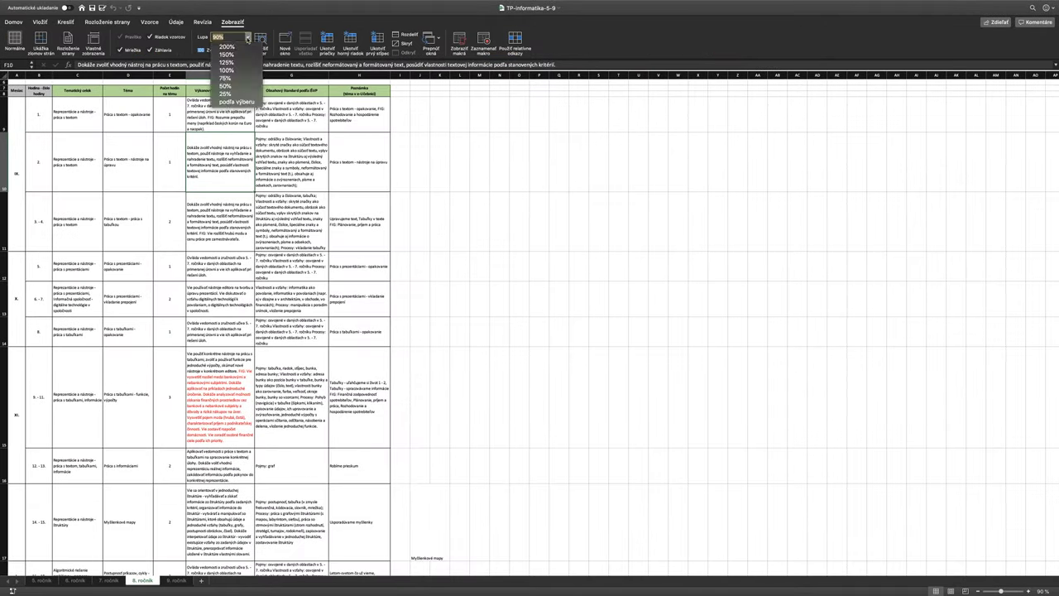
left_click(227, 47)
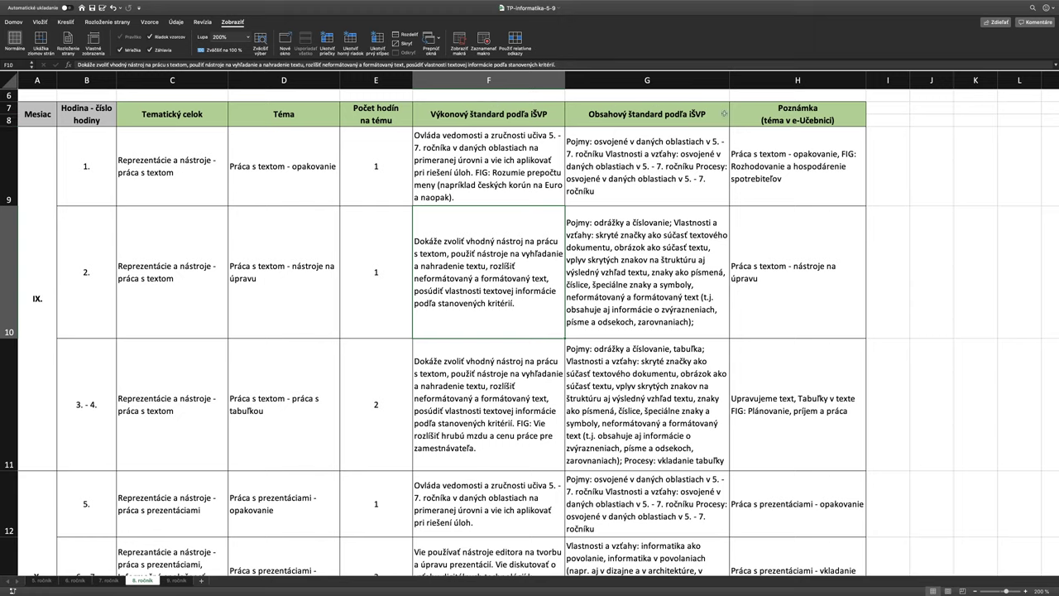
Step: Delete row 7, the upper row of the two-row table header, from the 8. ročník sheet
left_click(7, 108)
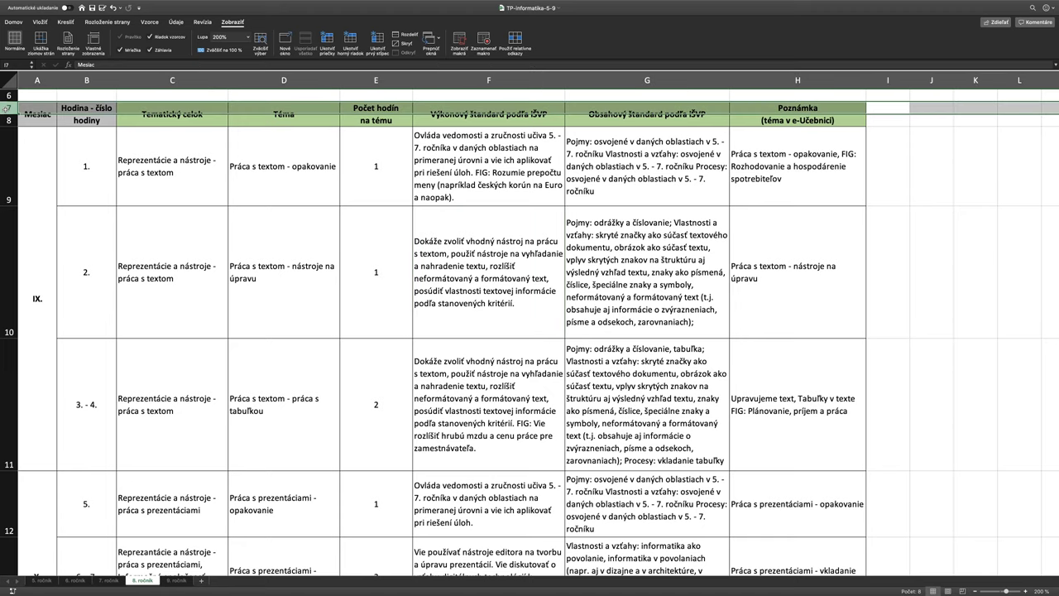
right_click(7, 107)
left_click(28, 160)
Step: Label the blank header cells in row 7: TC in C7, T in D7 and PH in E7
left_click(158, 110)
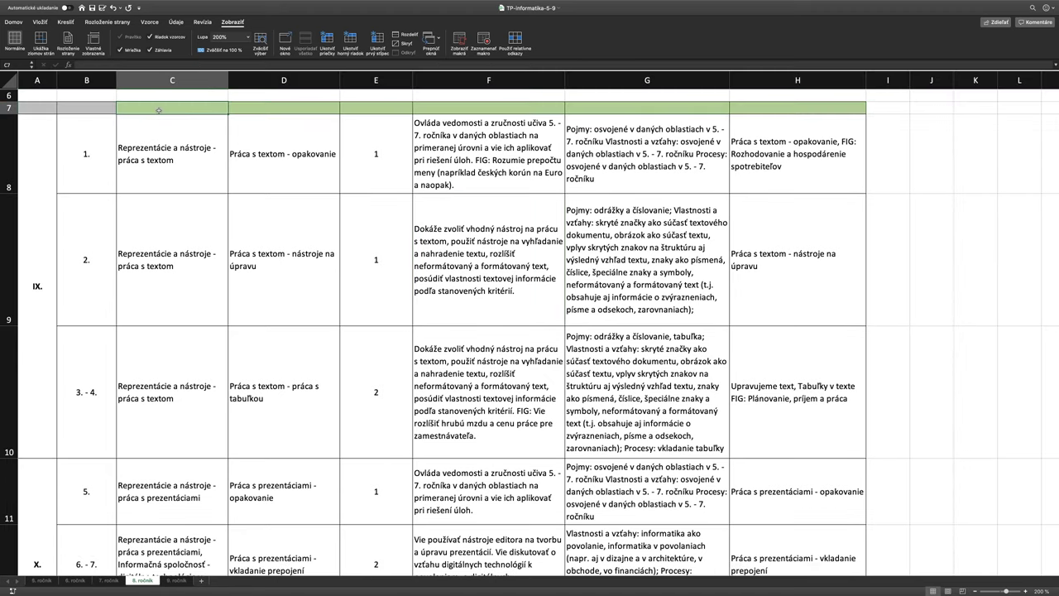
type("TC")
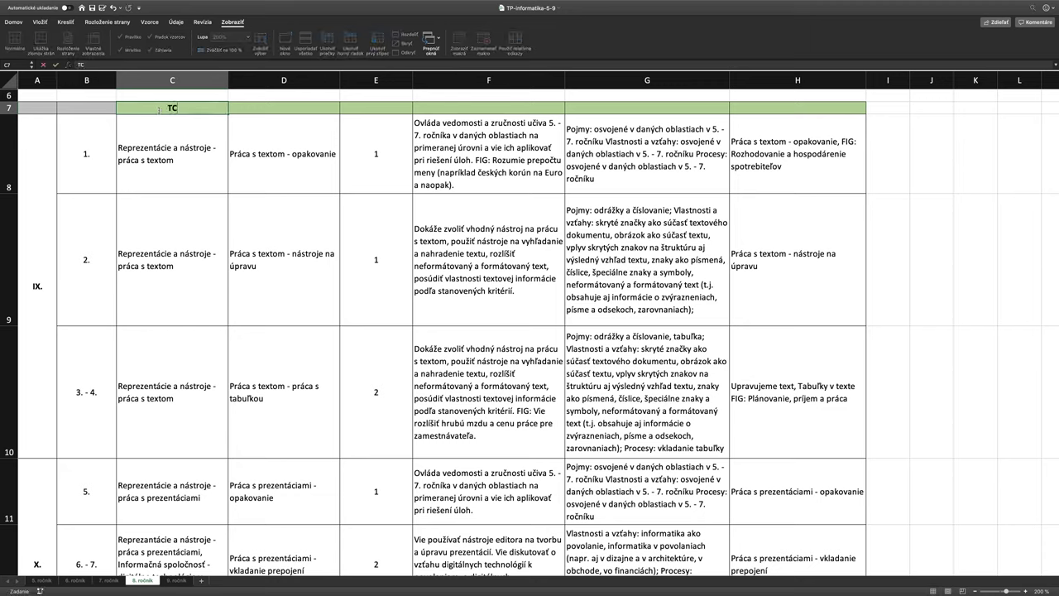
left_click(263, 110)
type("T")
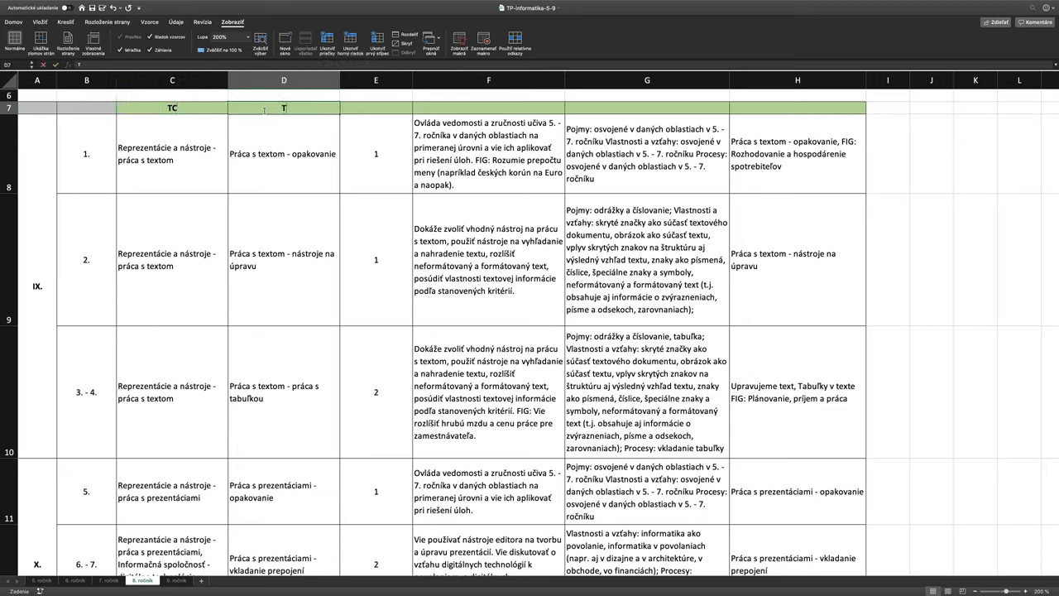
left_click(358, 108)
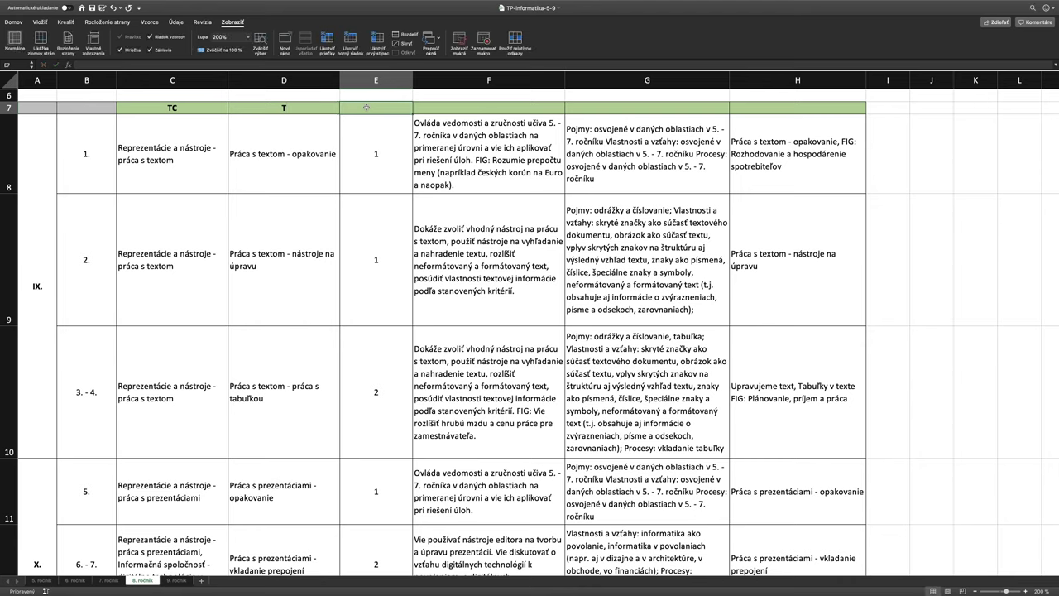
type("PH")
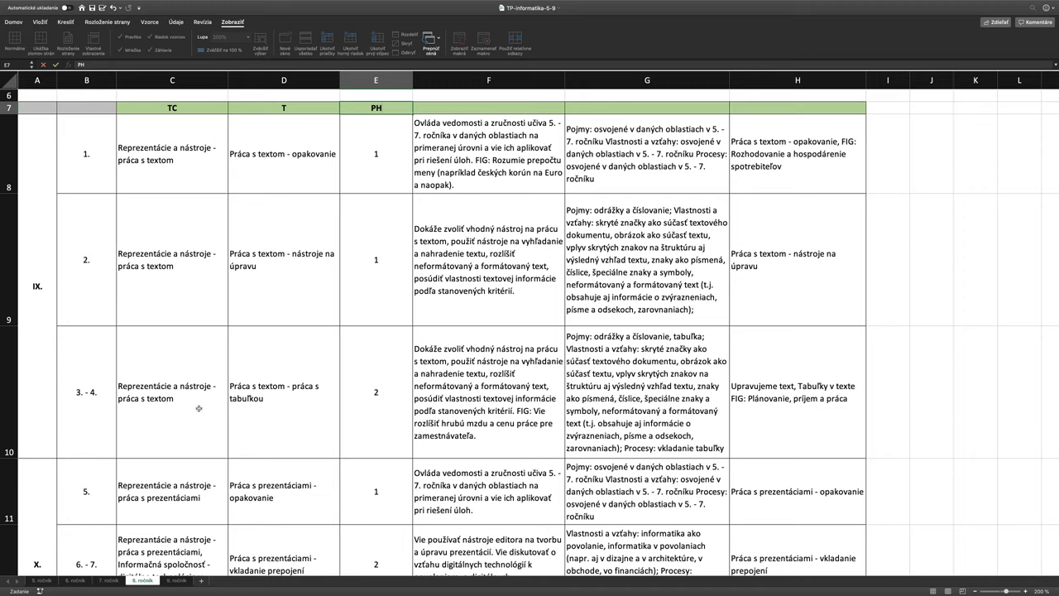
Step: Clear the repeated thematic unit text "Reprezentácie a nástroje - práca s textom" from cells C9 and C10
left_click(182, 248)
left_click_drag(175, 306, 175, 391)
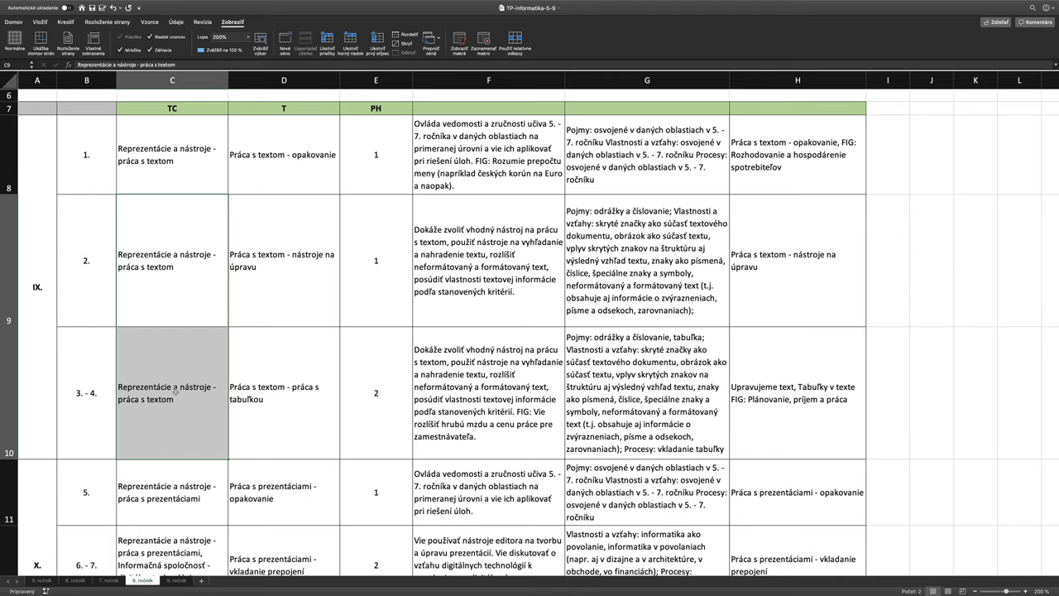
key("Delete")
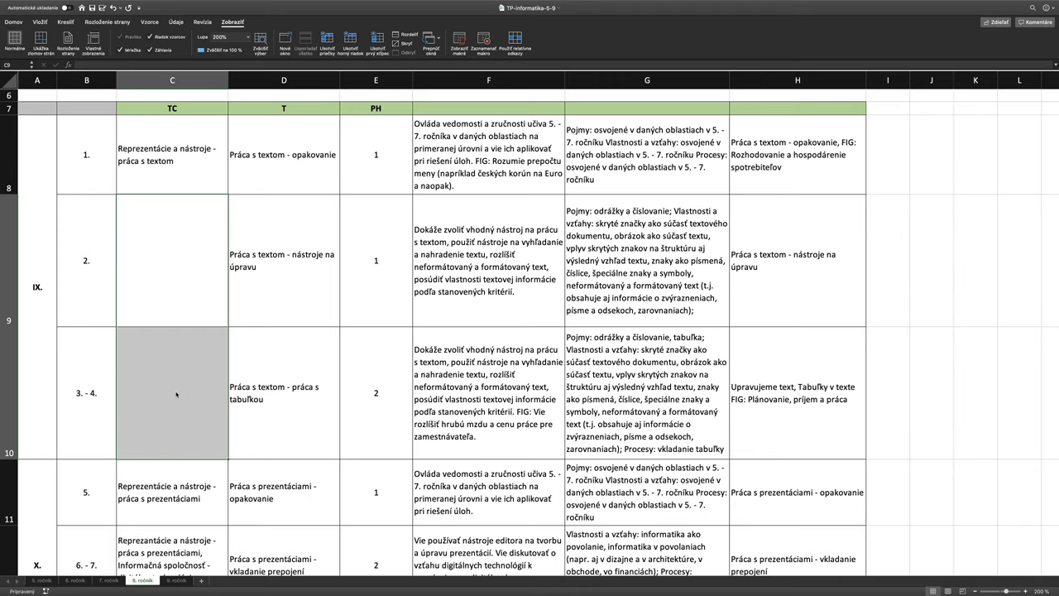
Step: Clear the thematic unit text of lessons 6. - 7. and 8. in cells C12 and C13
scroll(175, 394, "down", 5)
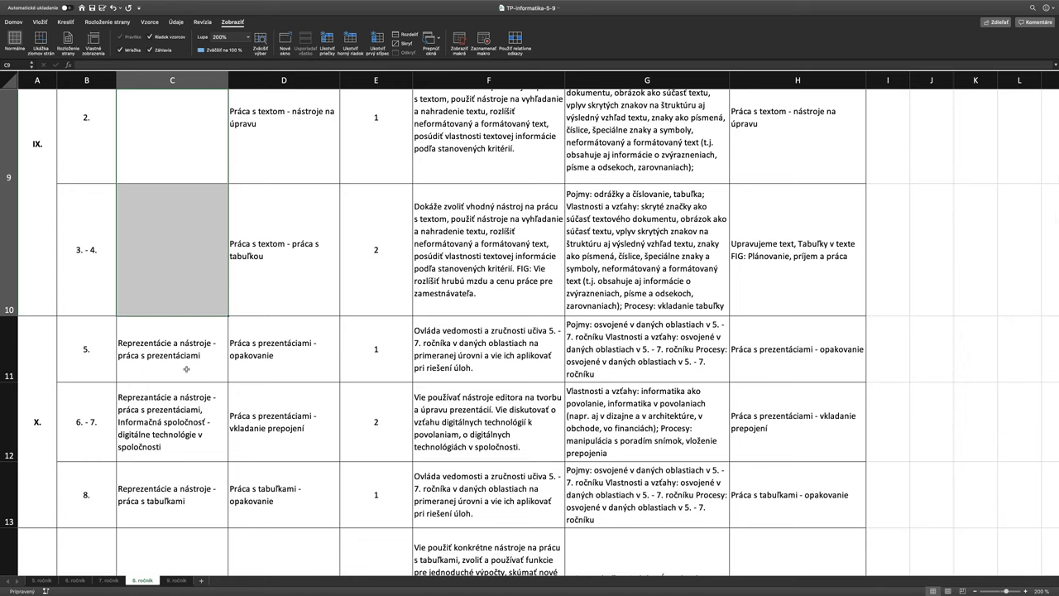
scroll(186, 369, "down", 2)
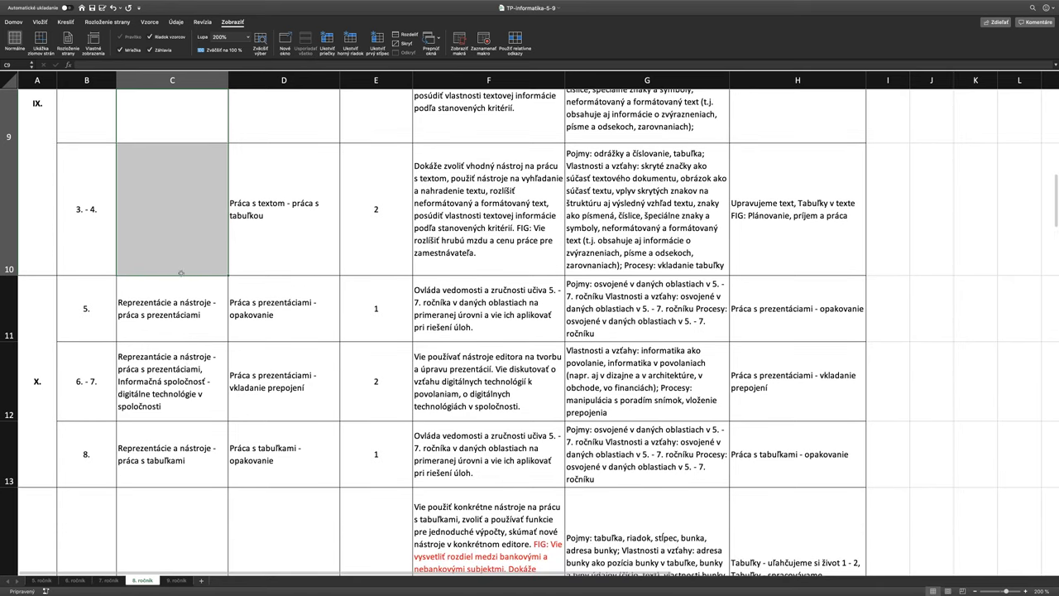
scroll(169, 333, "down", 2)
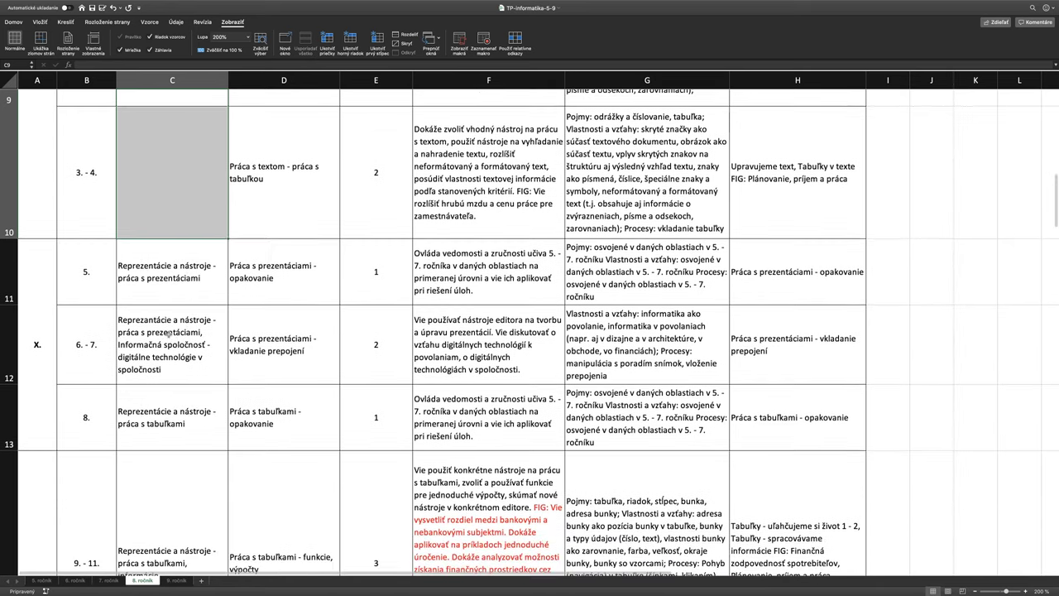
scroll(164, 277, "up", 1)
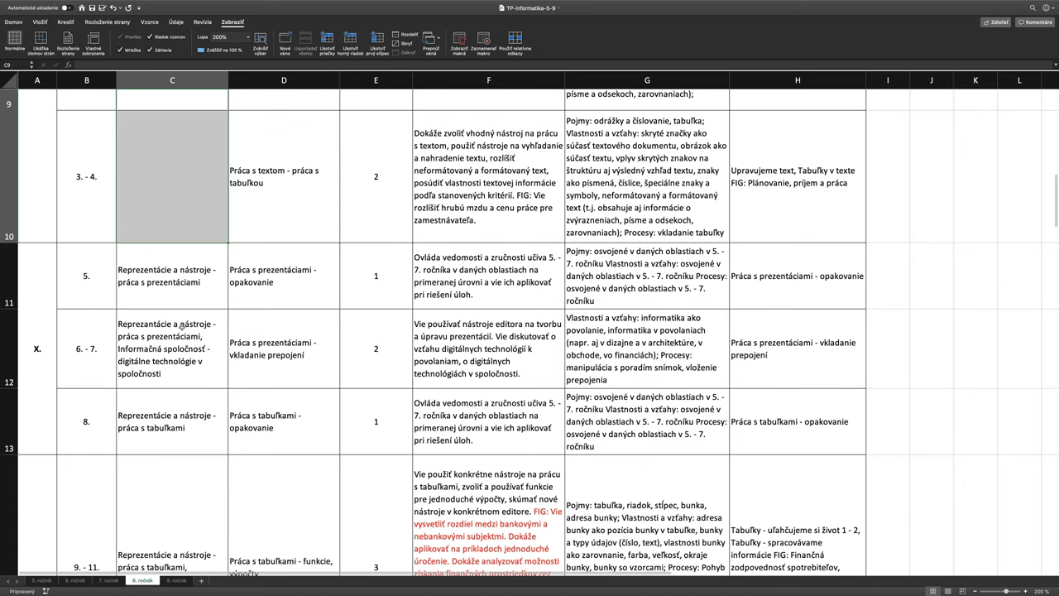
scroll(181, 324, "down", 5)
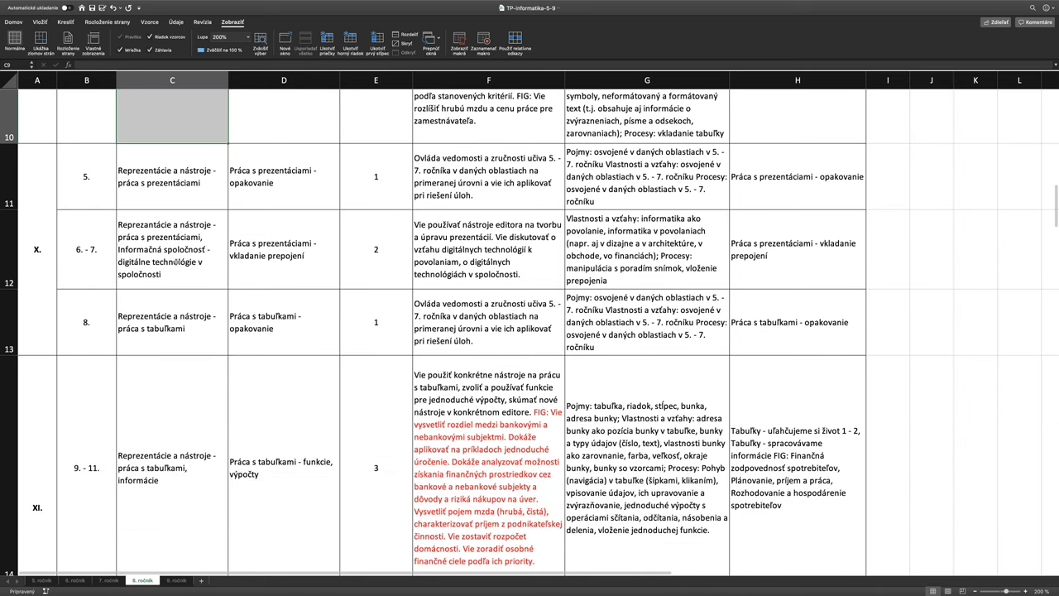
left_click_drag(176, 232, 175, 313)
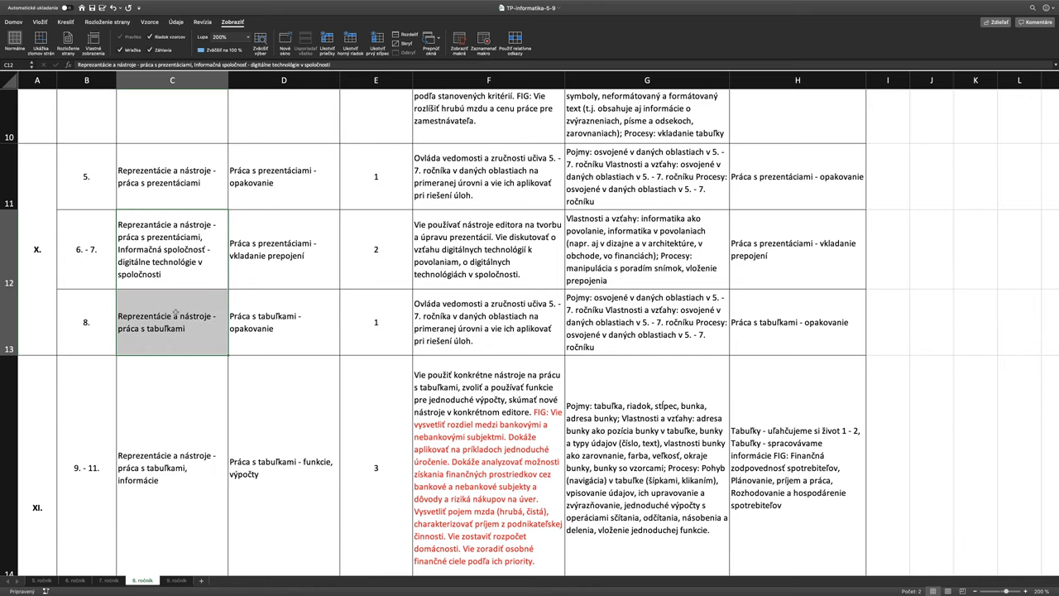
key("Delete")
Step: Shorten the thematic unit in C14, lessons 9. - 11., to "Reprezentácie a nástroje - práca s tabuľkami"
scroll(177, 331, "down", 6)
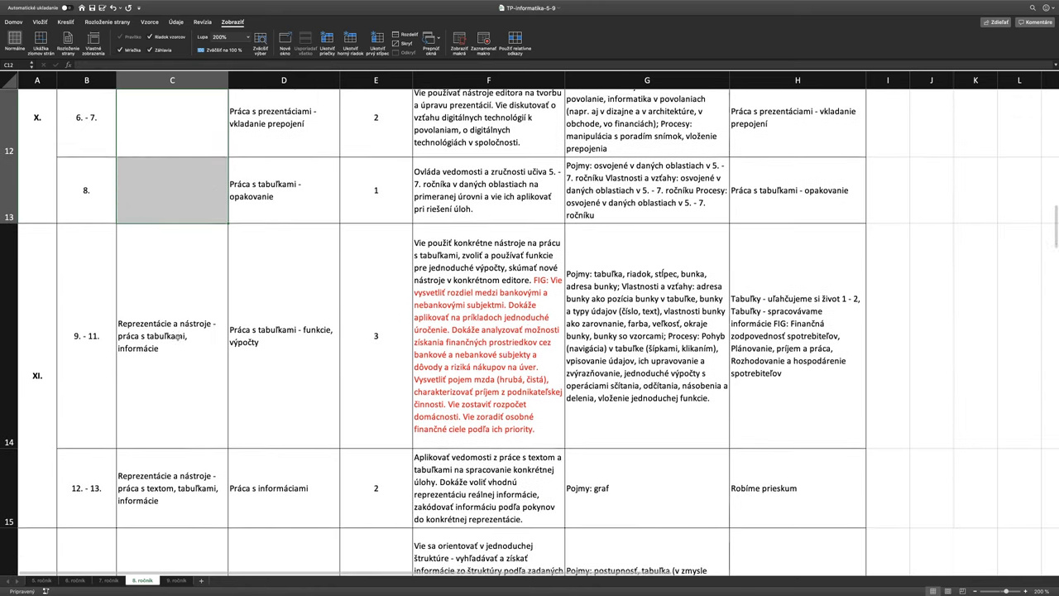
scroll(176, 352, "down", 4)
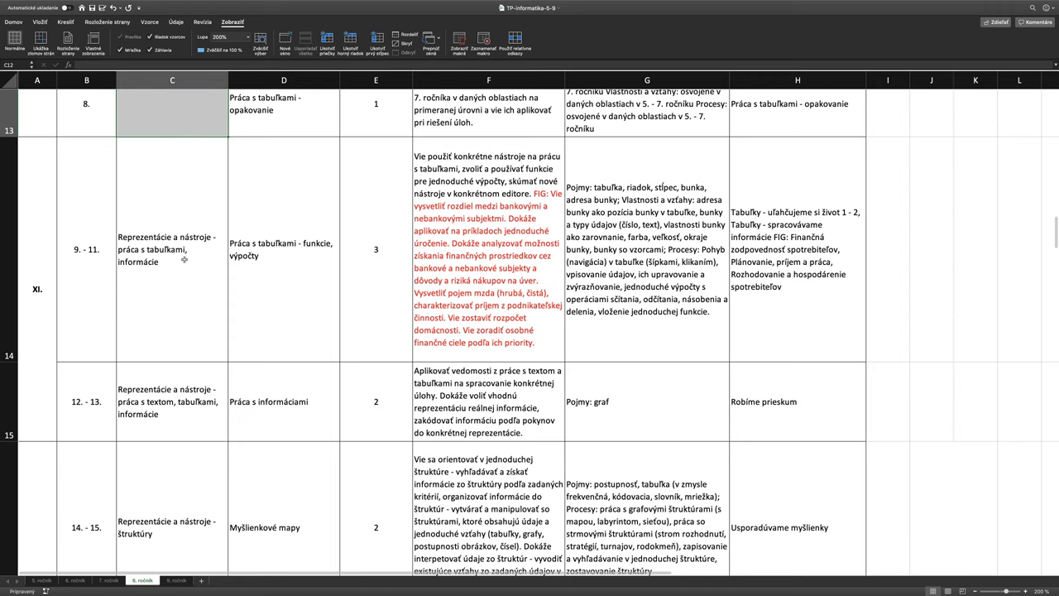
scroll(185, 303, "down", 4)
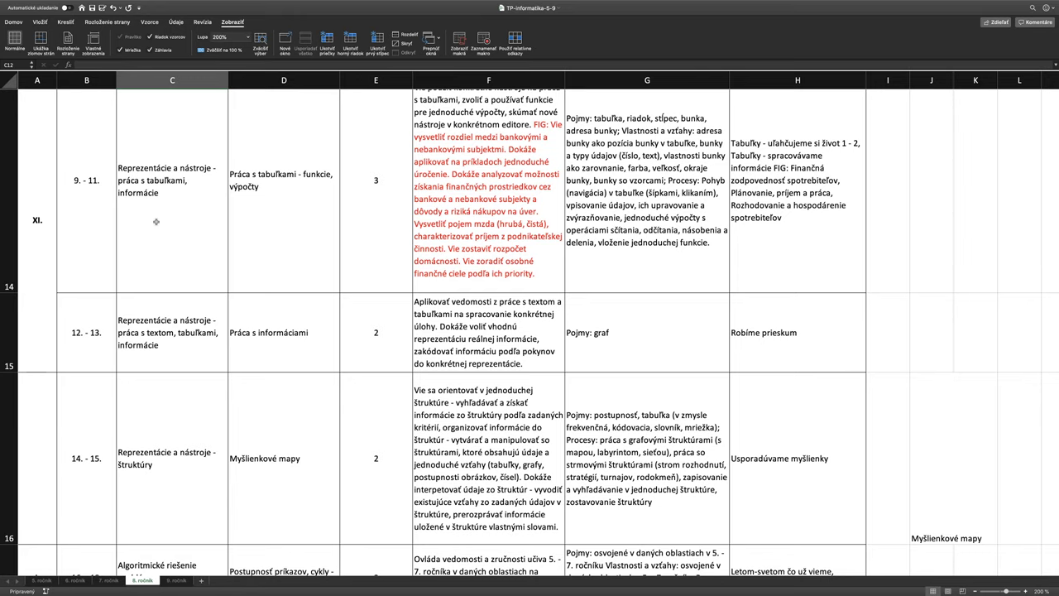
left_click(155, 197)
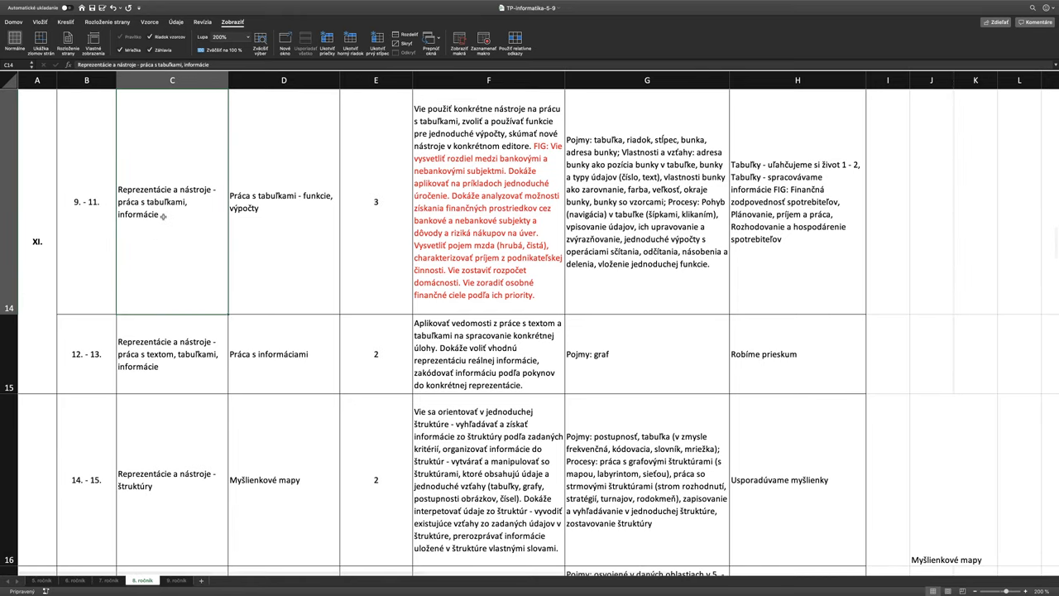
double_click(162, 215)
left_click_drag(162, 215, 117, 214)
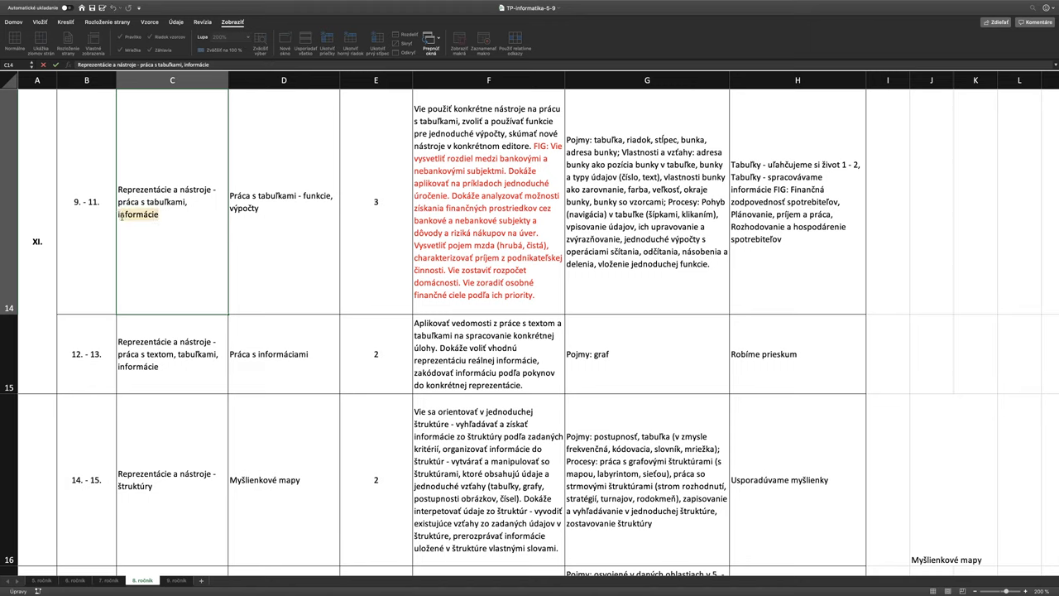
key("BackSpace")
key("BackSpace")
key("BackSpace")
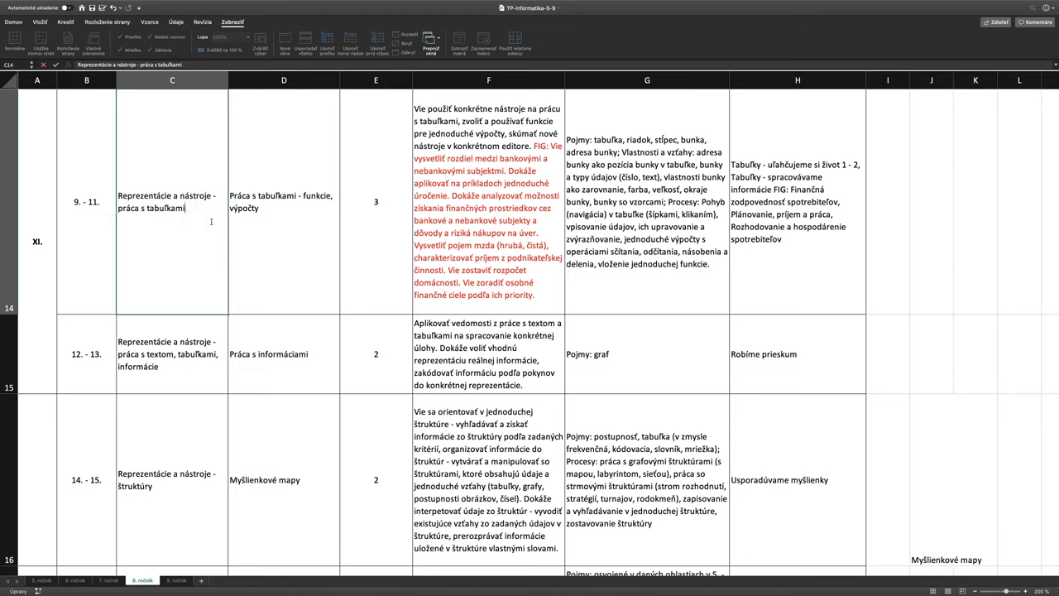
Step: Clear the thematic unit text of lessons 12. - 13. in cell C15
left_click(175, 354)
key("BackSpace")
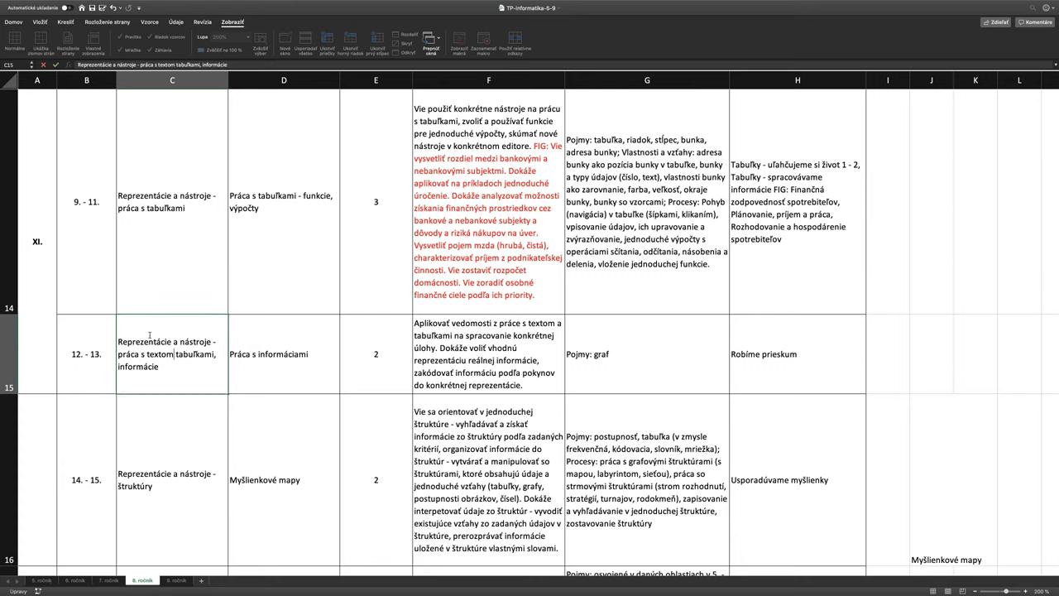
left_click_drag(164, 367, 114, 342)
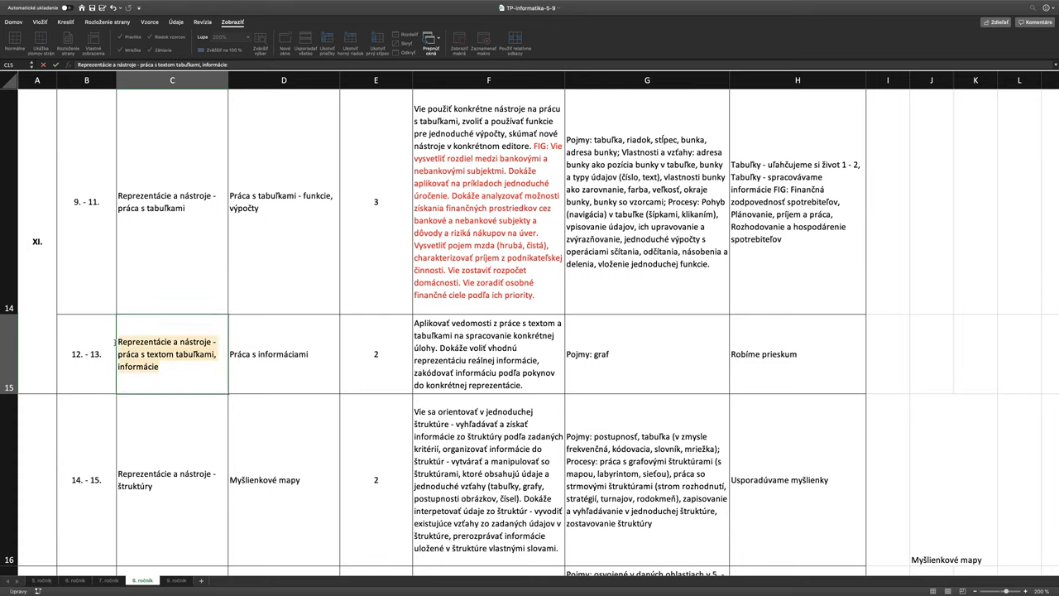
key("BackSpace")
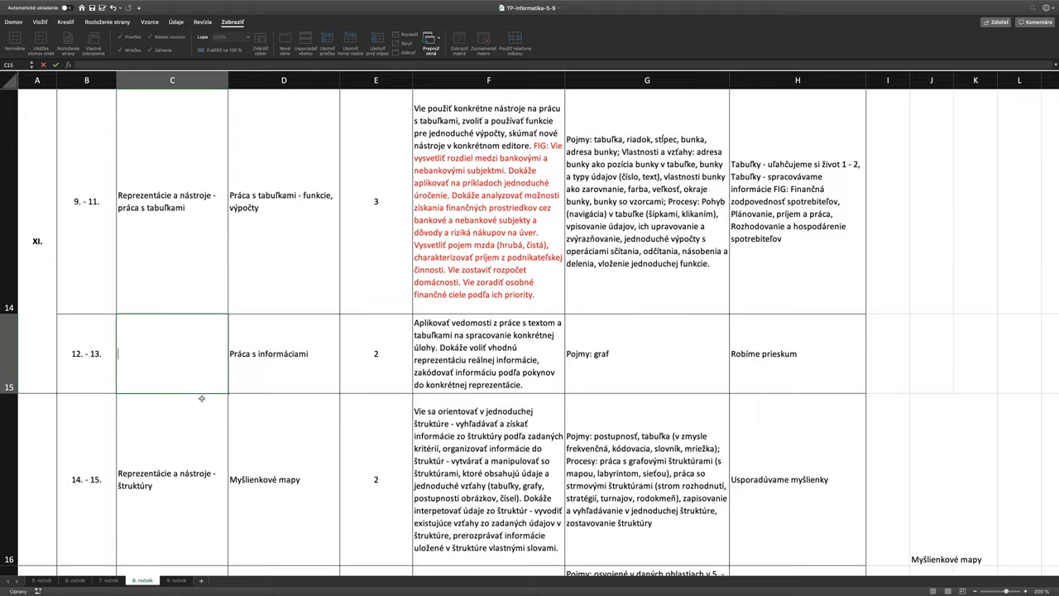
Step: Shorten the thematic unit in C17, lessons 16. - 18., to "Algoritmické riešenie problémov"
scroll(181, 342, "down", 5)
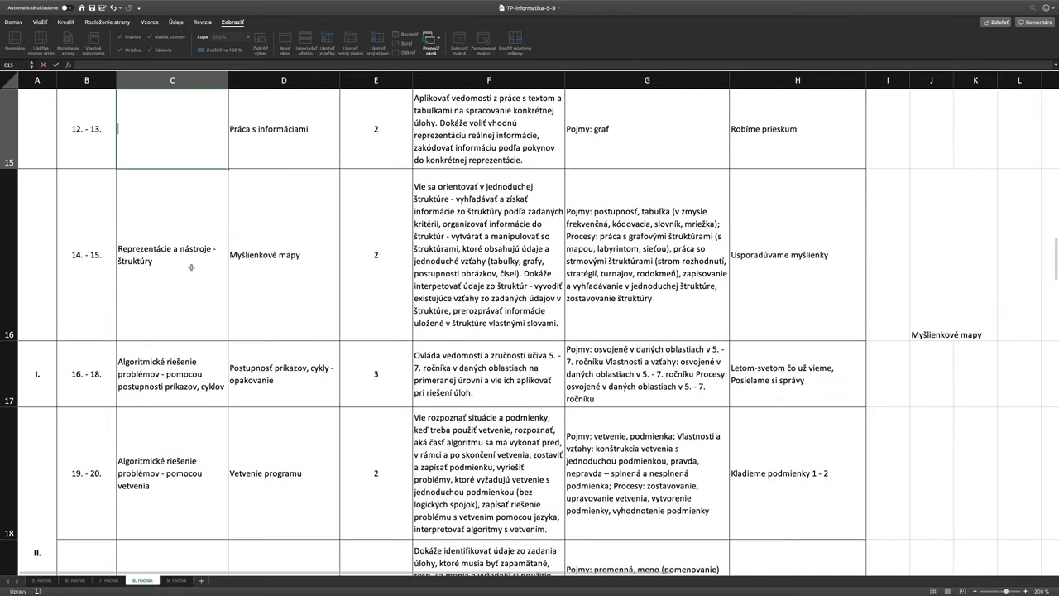
scroll(191, 267, "down", 3)
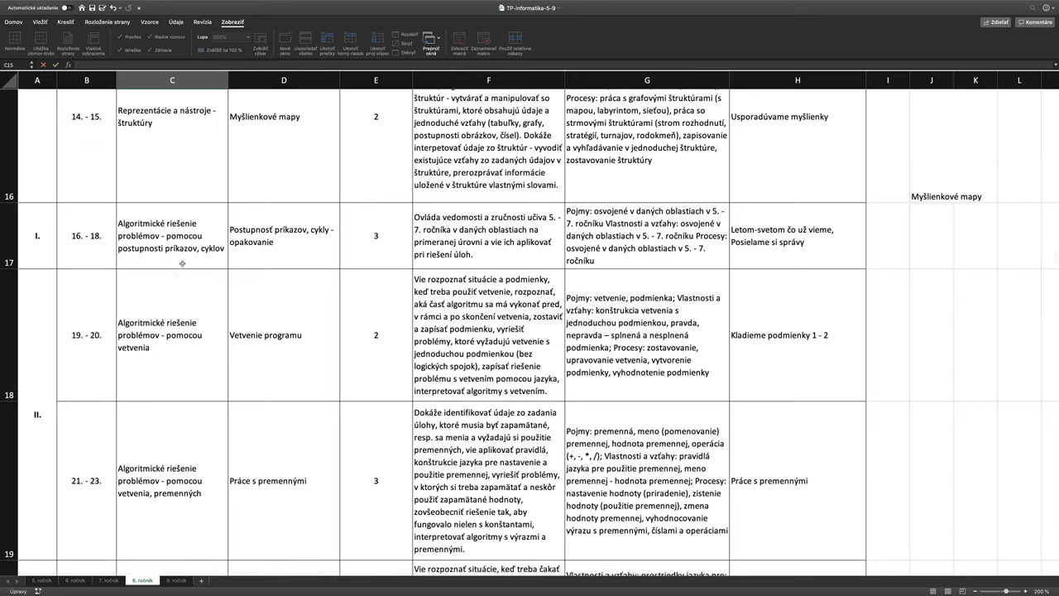
left_click(170, 242)
left_click_drag(162, 236, 227, 248)
key("BackSpace")
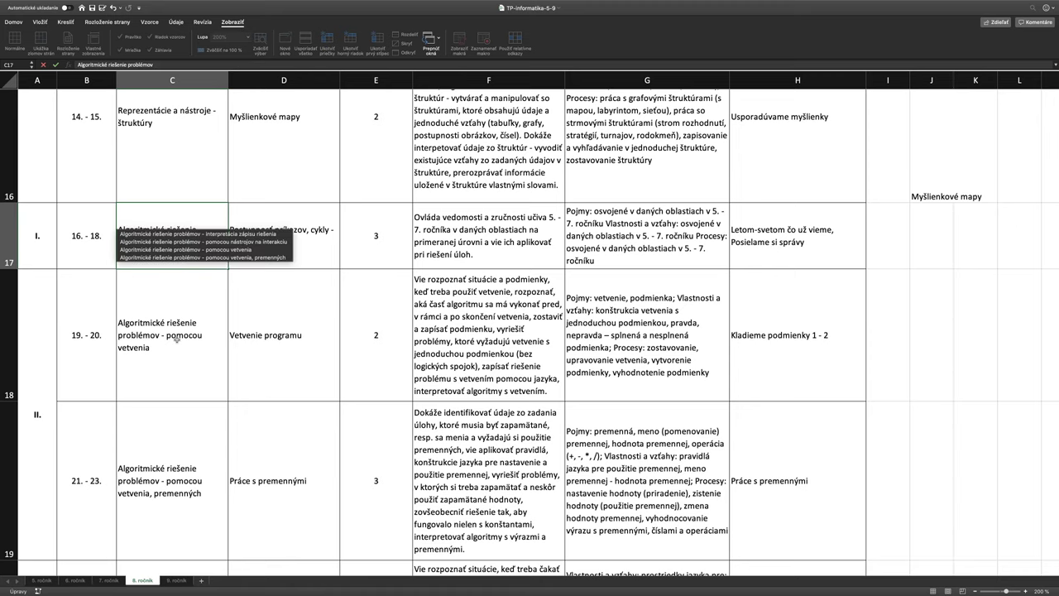
Step: Clear the repeated "Algoritmické riešenie problémov" thematic units from cells C18 through C21
left_click(180, 302)
scroll(169, 302, "down", 6)
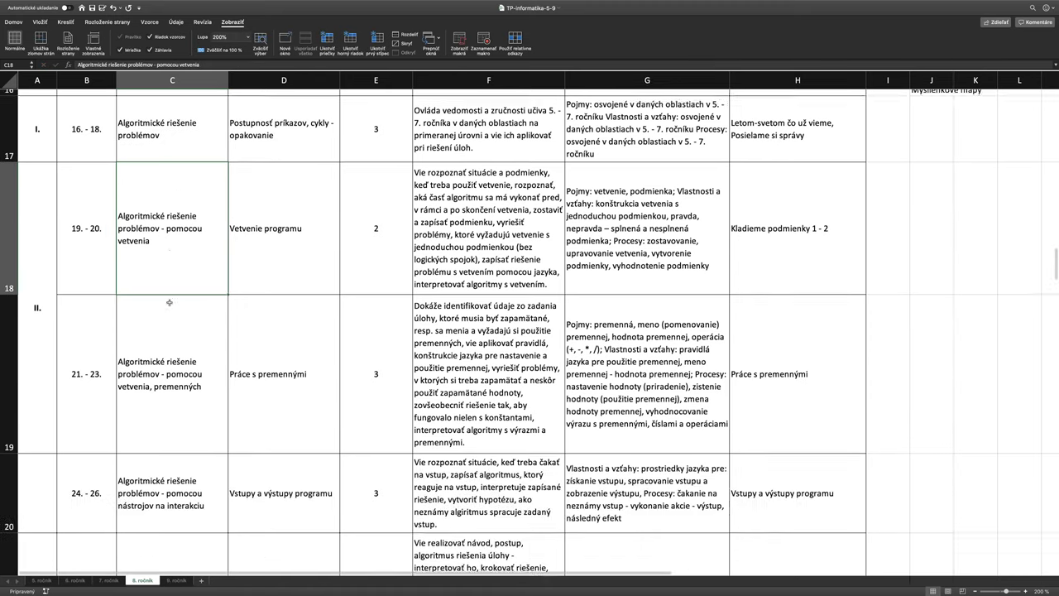
scroll(186, 381, "down", 2)
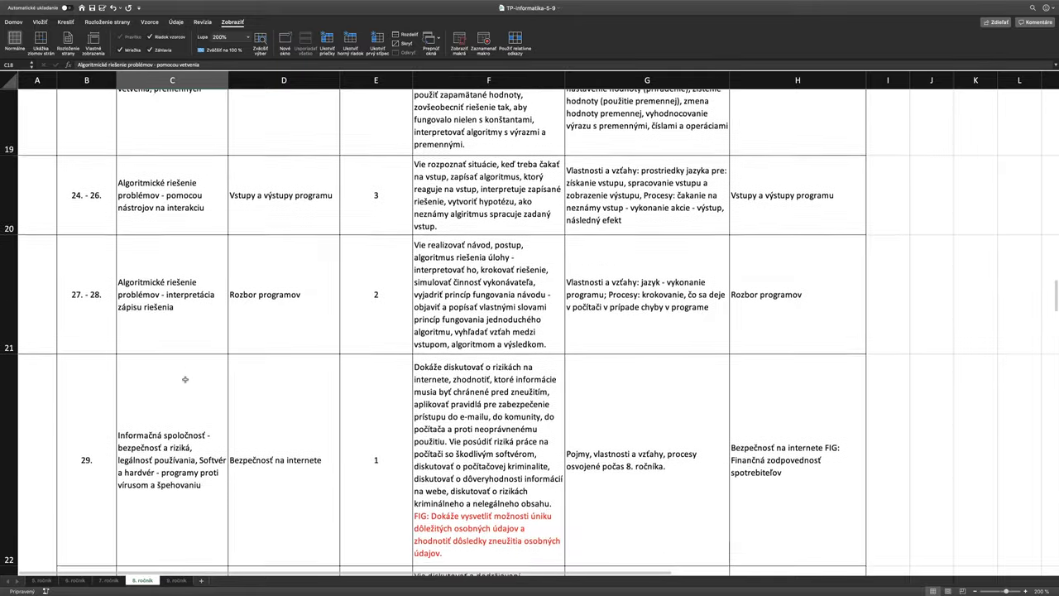
left_click(171, 307, "shift")
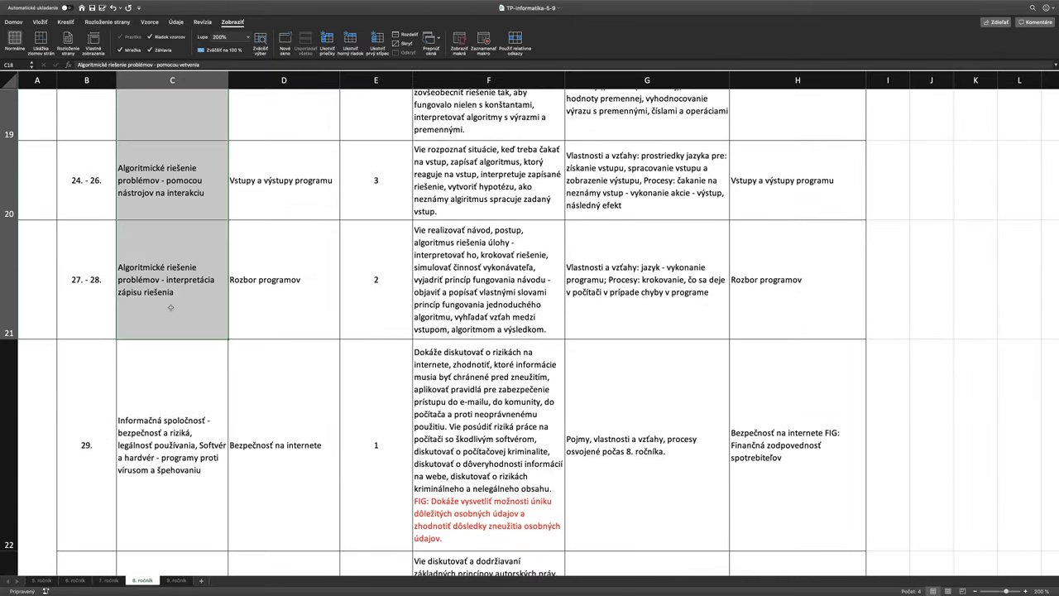
scroll(171, 307, "up", 7)
scroll(179, 317, "down", 12)
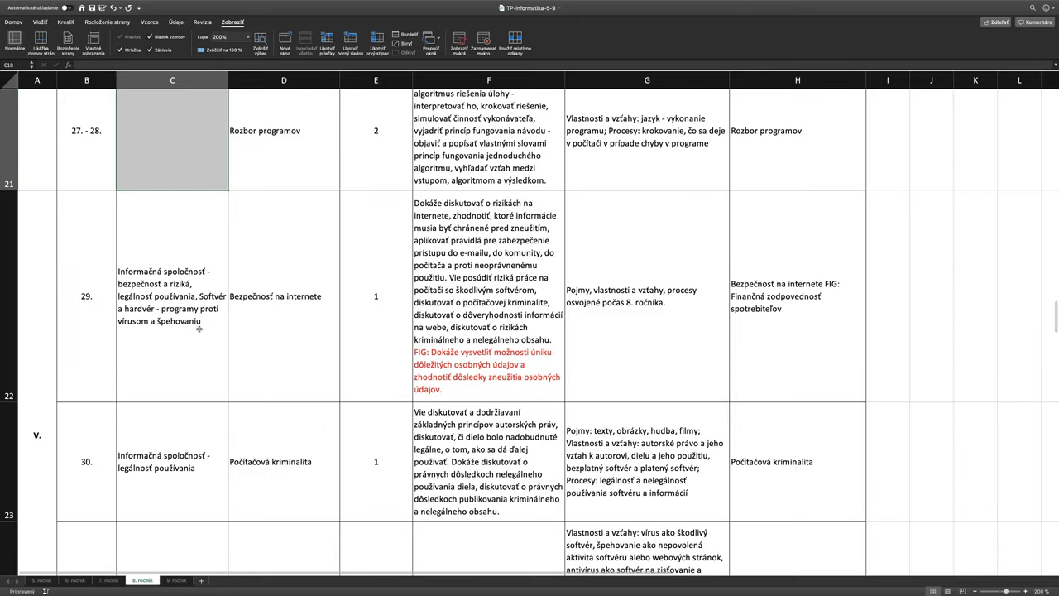
Step: Shorten the thematic unit in C22, lesson 29., to "Informačná spoločnosť"
scroll(199, 328, "down", 1)
double_click(164, 256)
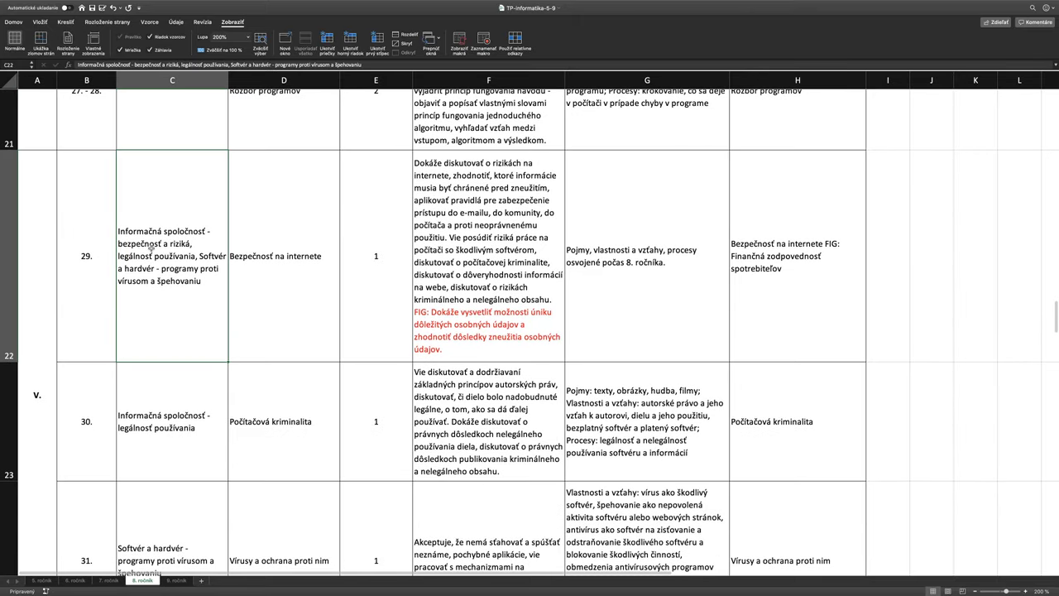
left_click_drag(209, 232, 216, 280)
key("BackSpace")
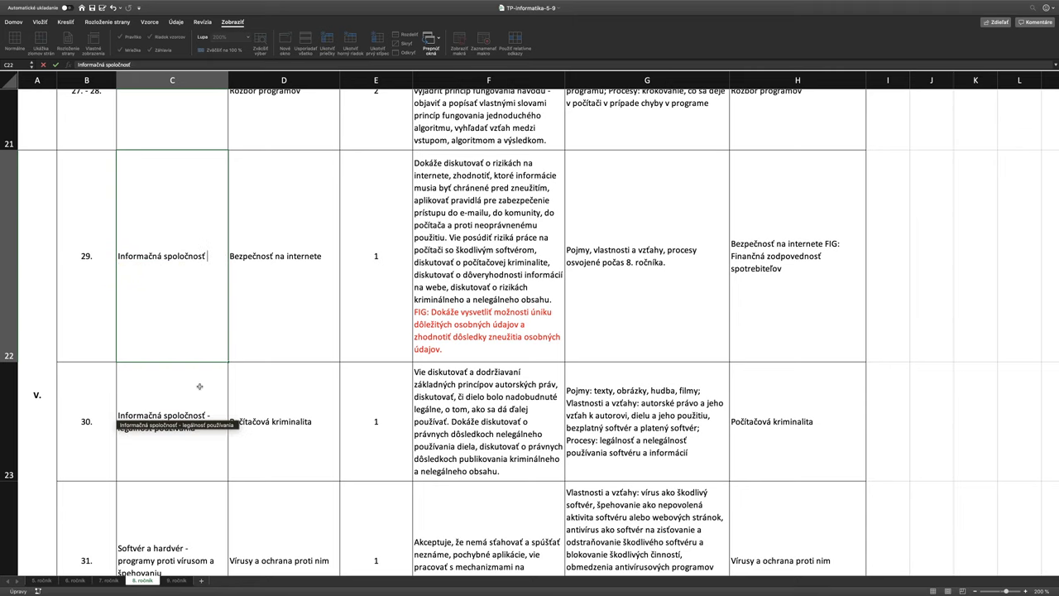
Step: Clear the thematic unit text of lesson 30. in cell C23
scroll(192, 376, "down", 2)
double_click(190, 370)
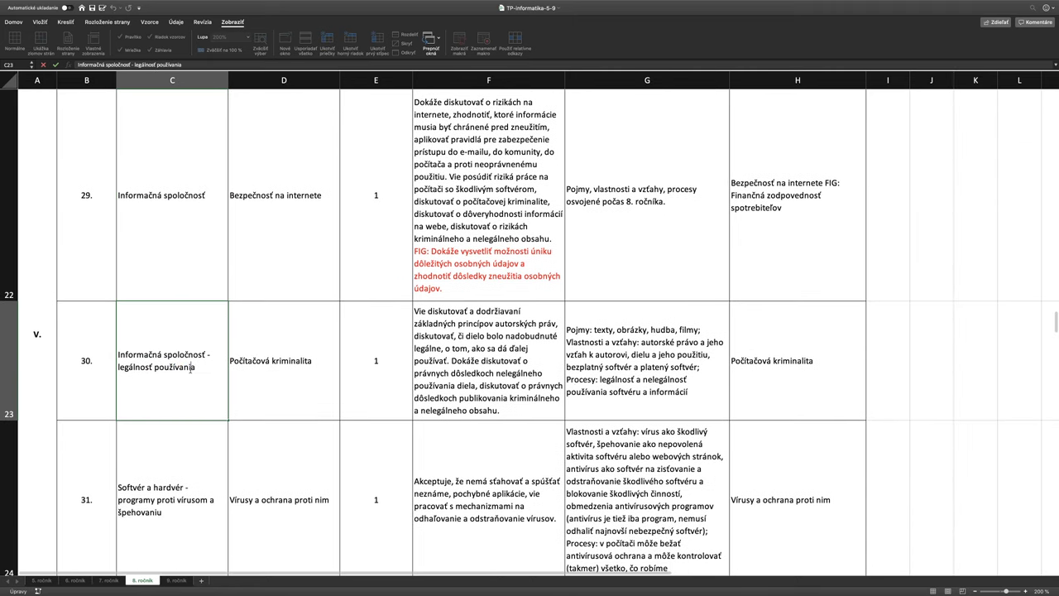
key("BackSpace")
left_click_drag(194, 369, 133, 351)
key("BackSpace")
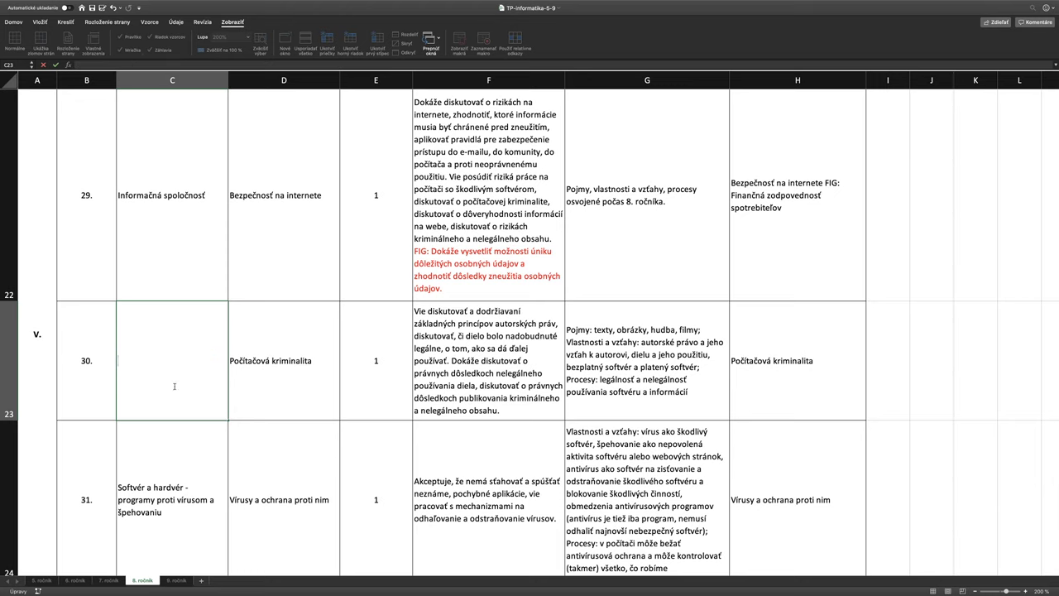
Step: Try to select the plan table from the TC header in C7 down to E25
scroll(173, 386, "down", 5)
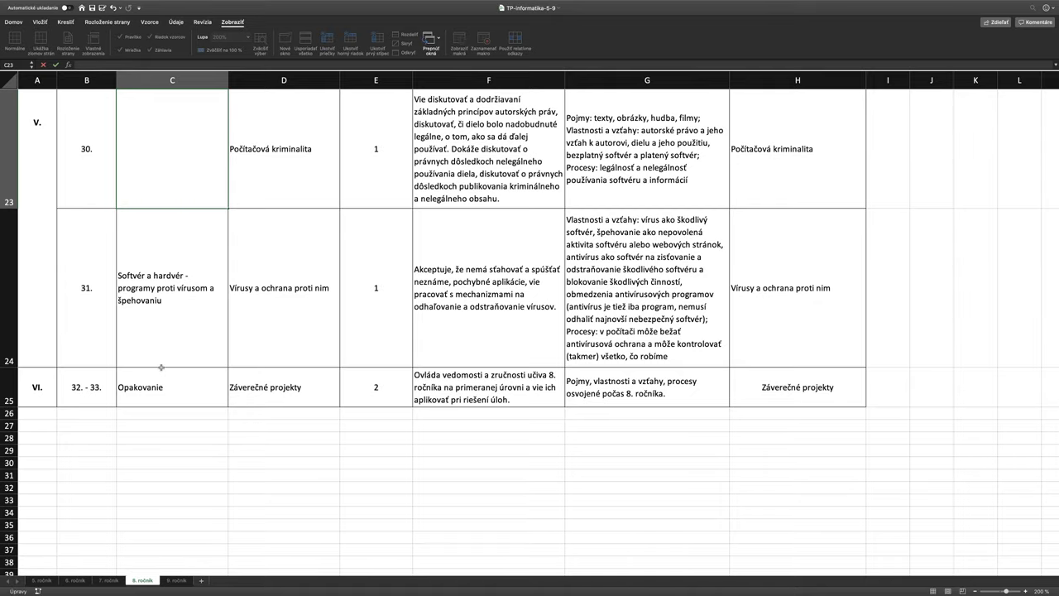
scroll(222, 359, "up", 7)
scroll(256, 265, "up", 15)
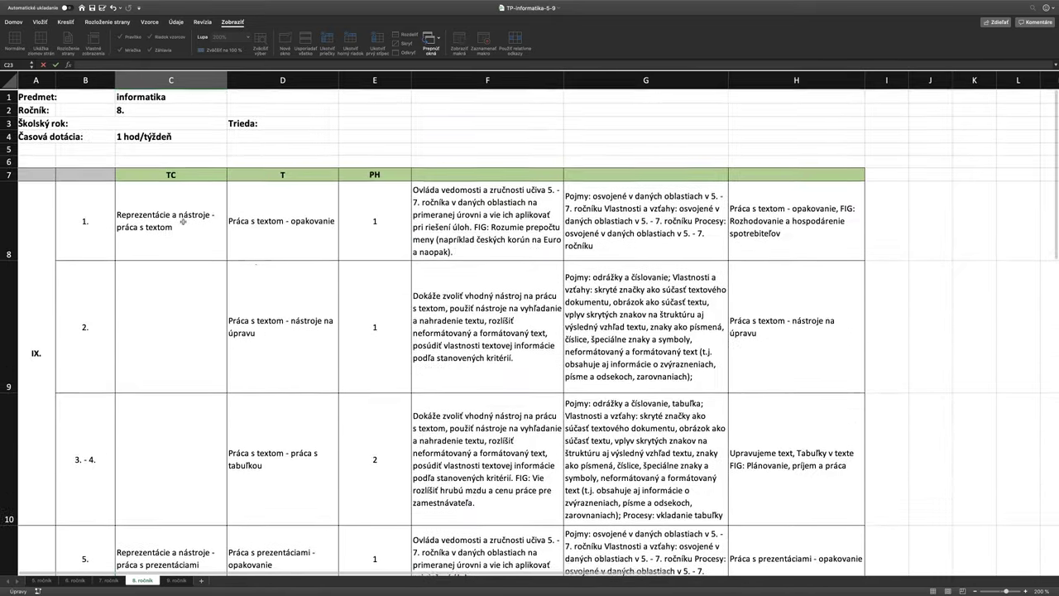
left_click_drag(125, 176, 382, 399)
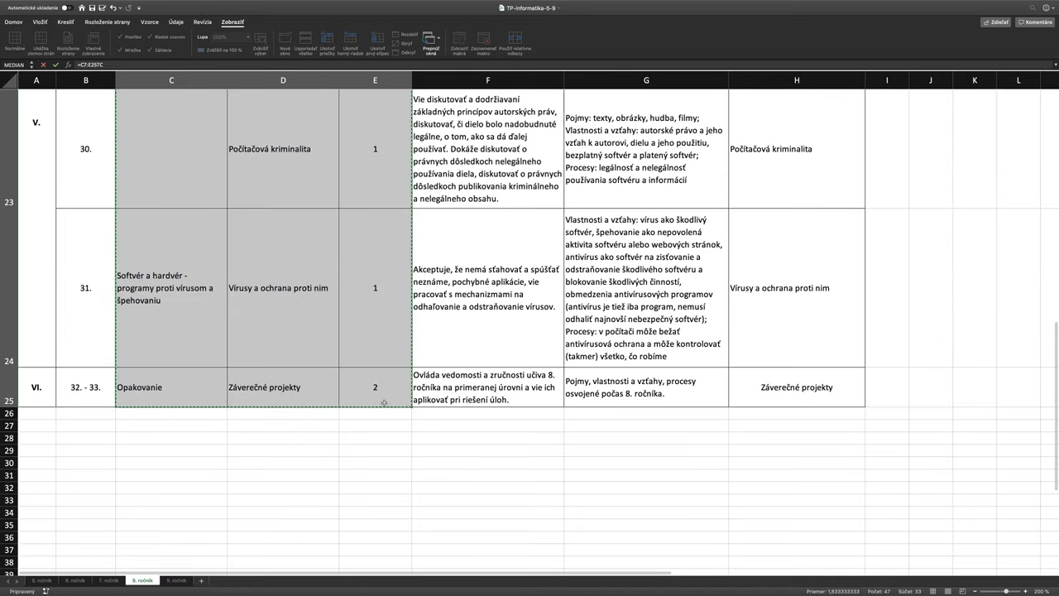
scroll(385, 403, "up", 15)
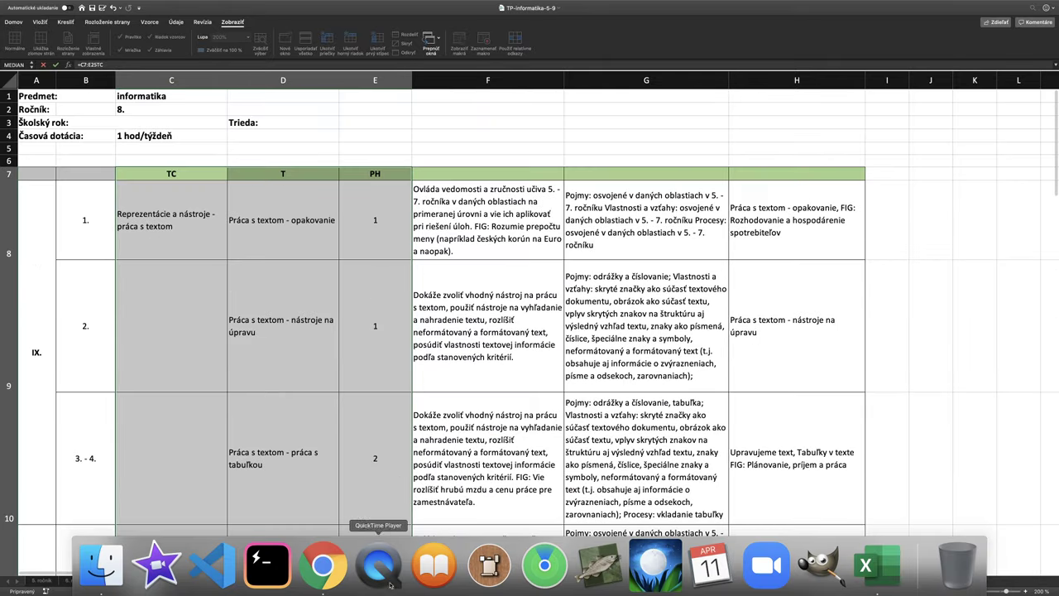
Step: Switch to the EduPage plan editor in Chrome and open the Excel import of the 6.A Informatika plan, ready for pasting the table
left_click(323, 559)
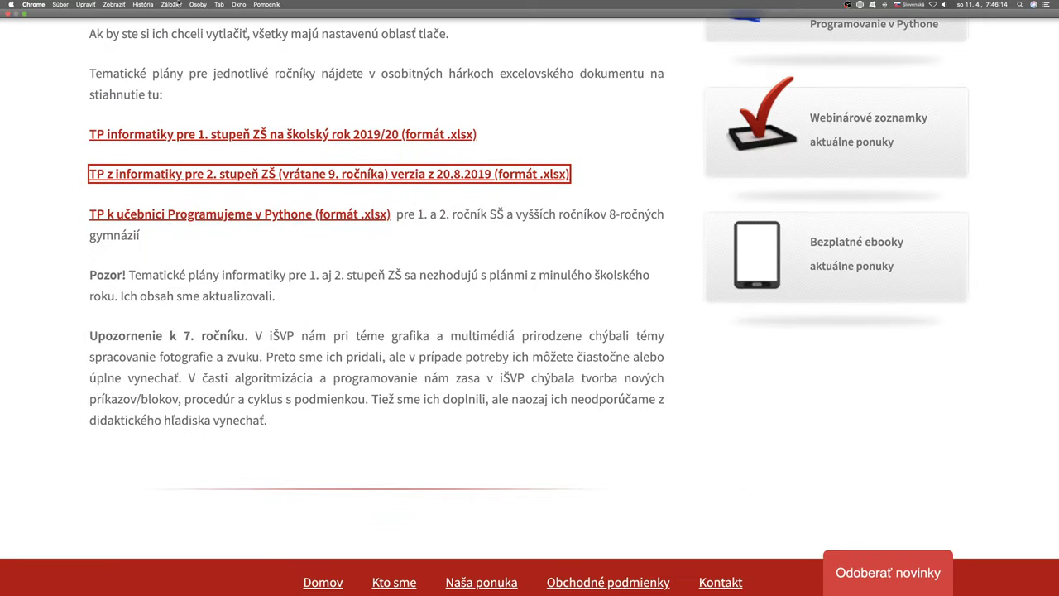
key("Tab")
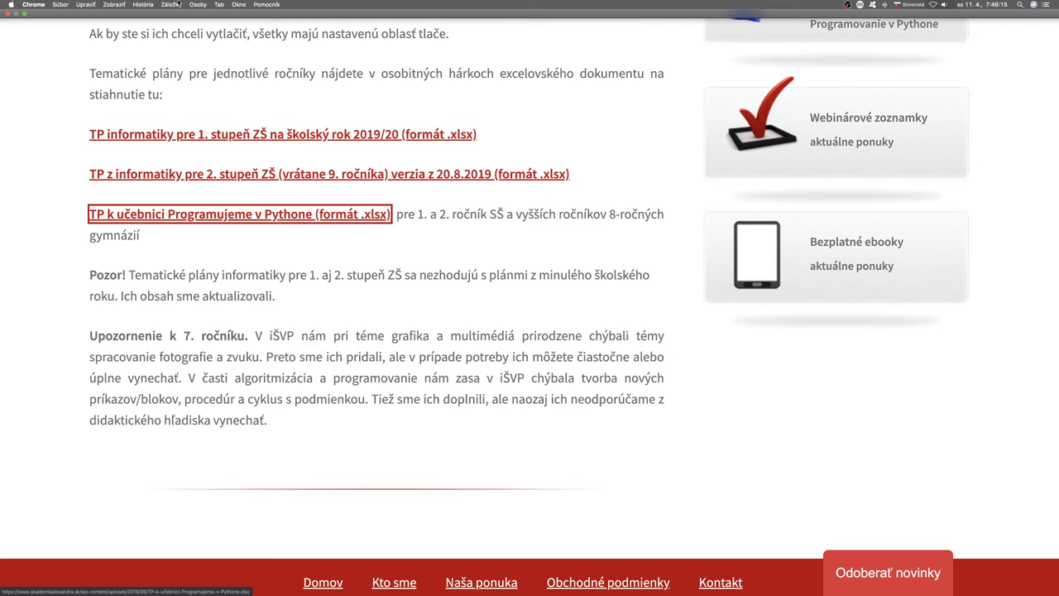
key("super+Tab")
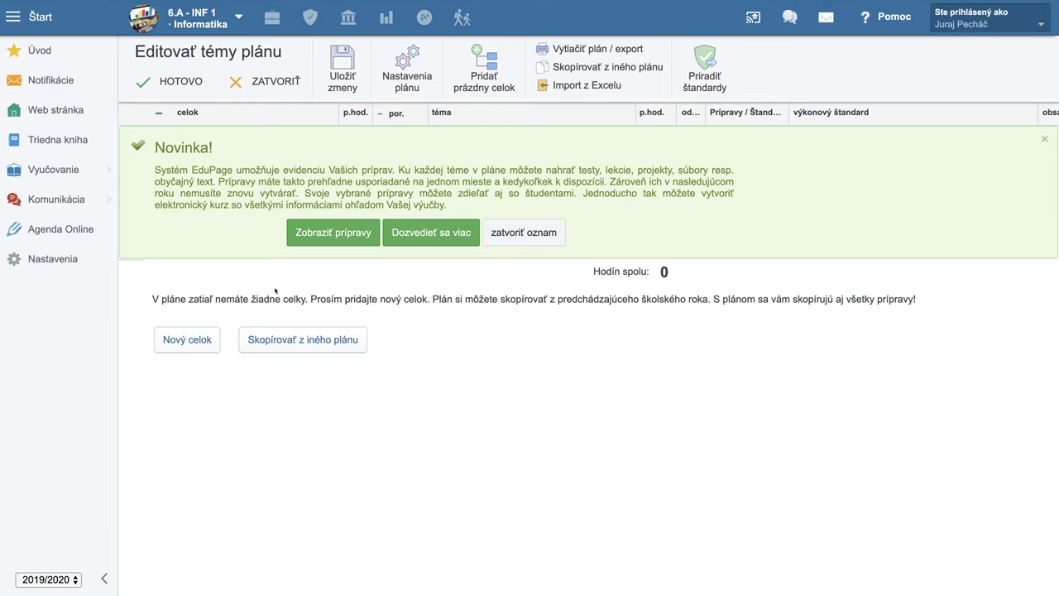
left_click(590, 90)
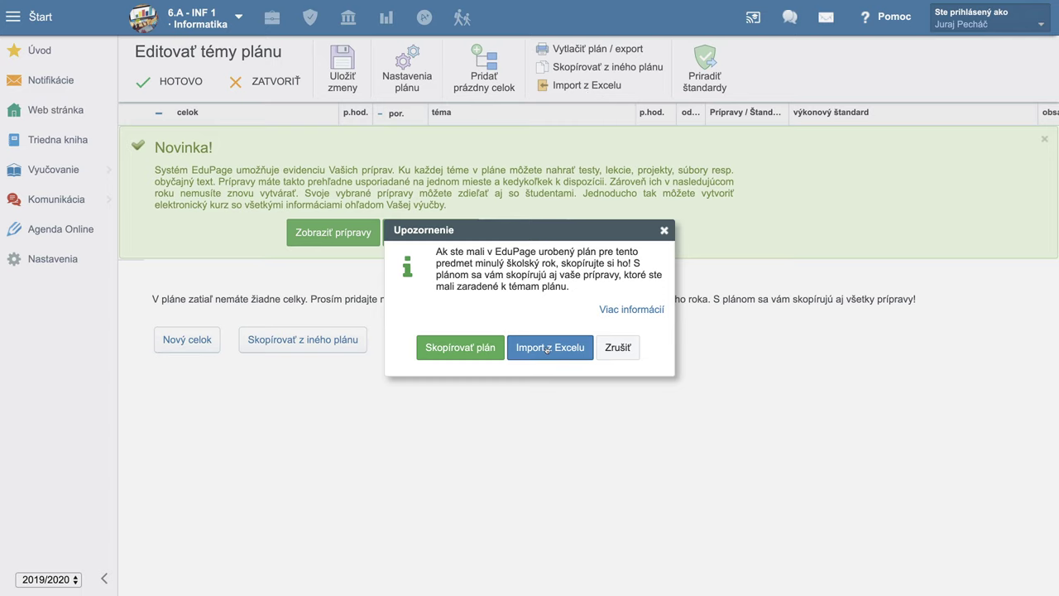
left_click(545, 352)
left_click(221, 250)
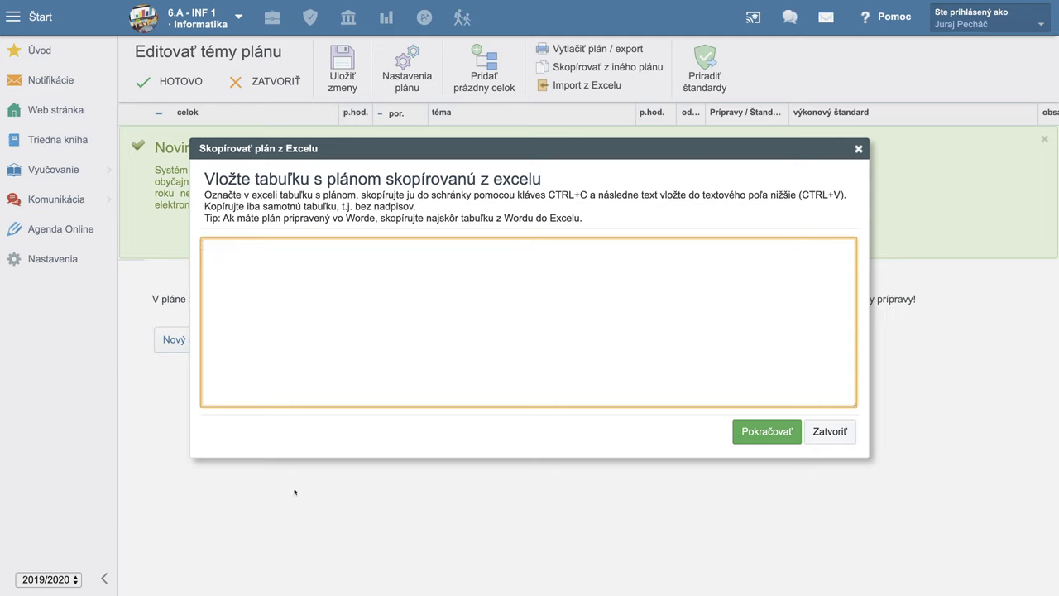
Step: Switch back to Excel, end the accidental formula entry in header cell C7 and undo it
mouse_move(695, 576)
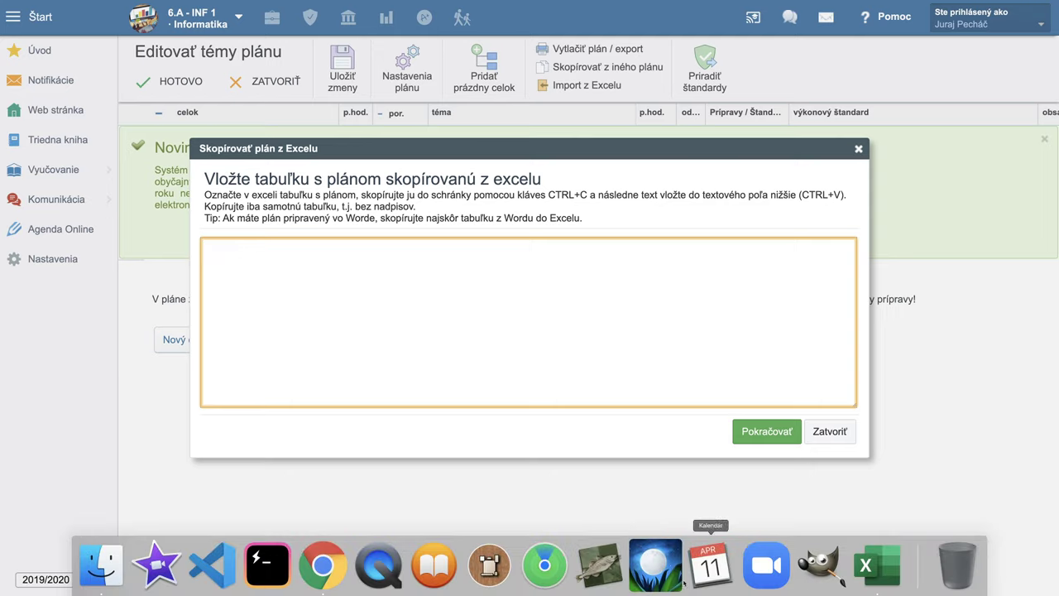
left_click(876, 565)
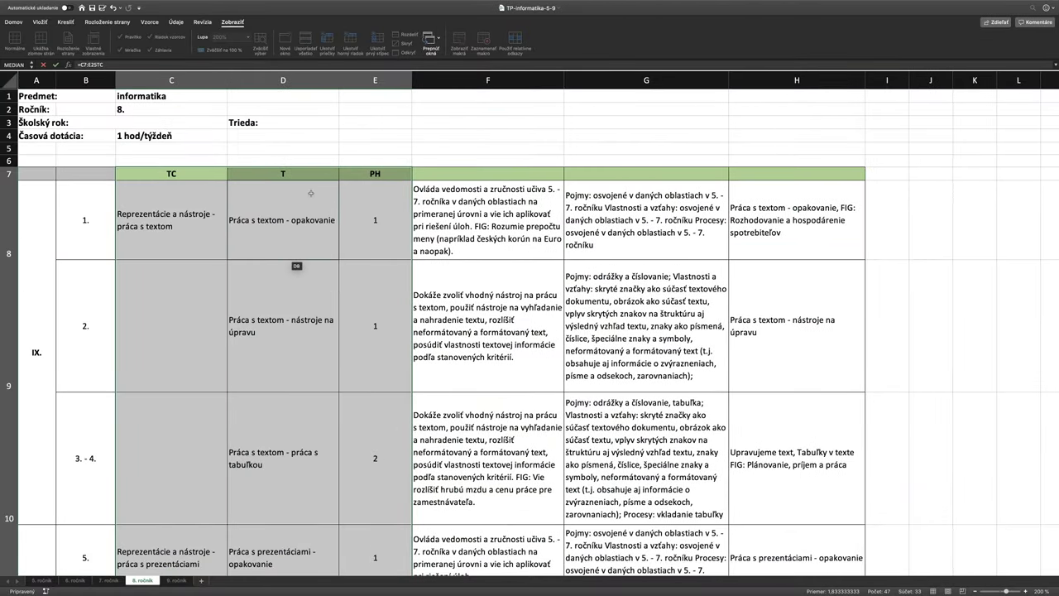
key("Return")
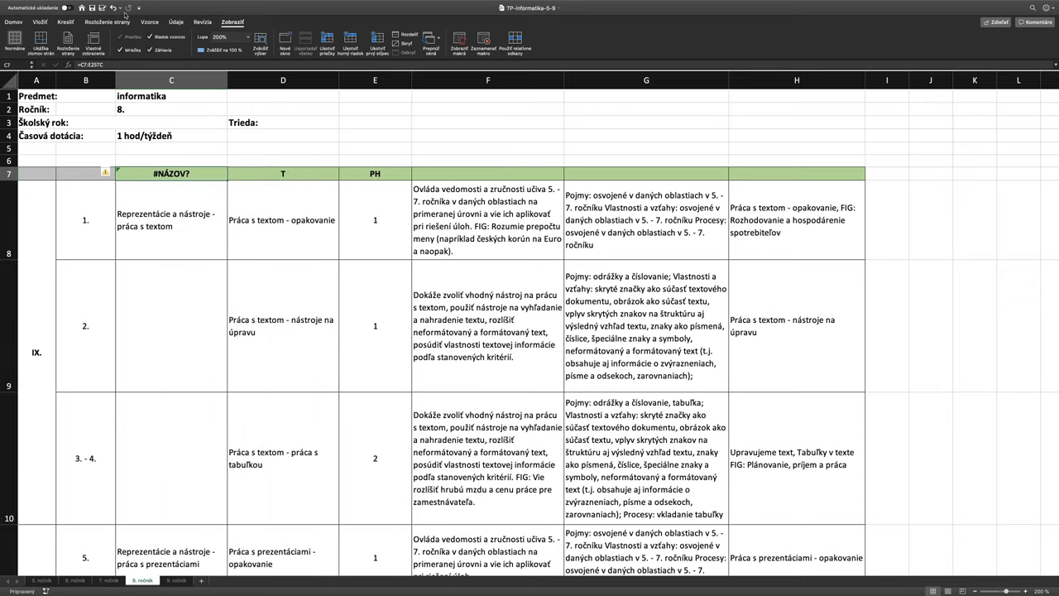
left_click(113, 7)
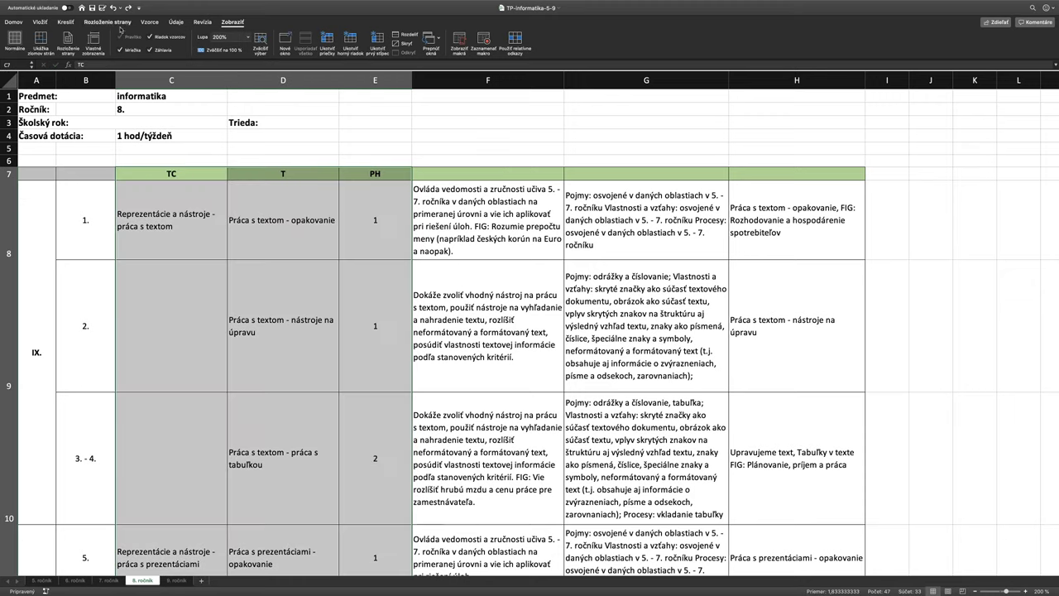
Step: Select the plan table from the TC header in C7 to cell E25 and copy it
left_click(132, 174)
left_click_drag(220, 179, 371, 380)
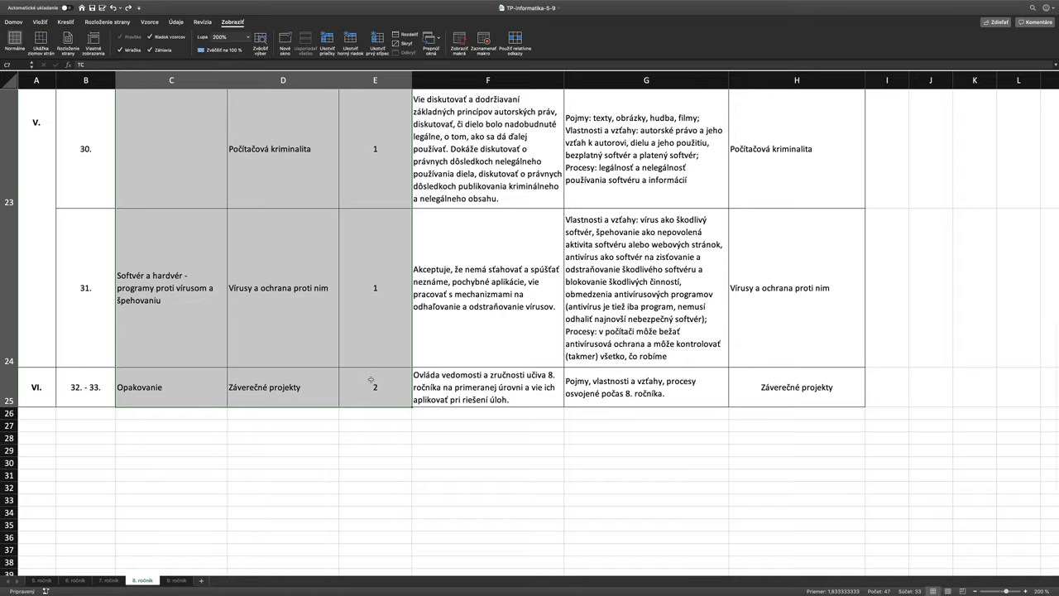
scroll(429, 474, "up", 3)
scroll(429, 474, "up", 15)
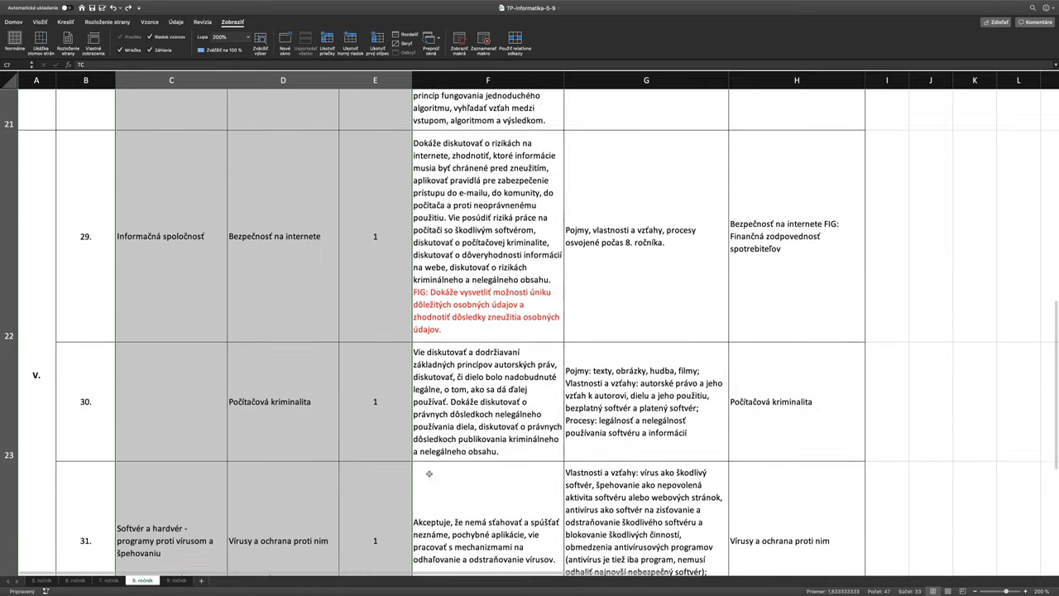
scroll(429, 474, "up", 20)
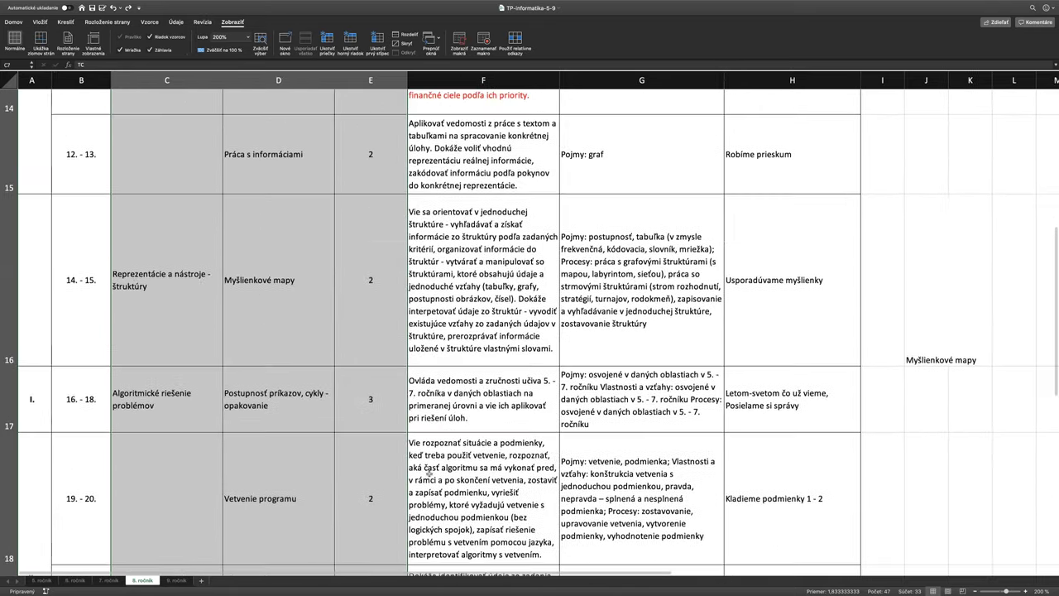
scroll(430, 473, "up", 5)
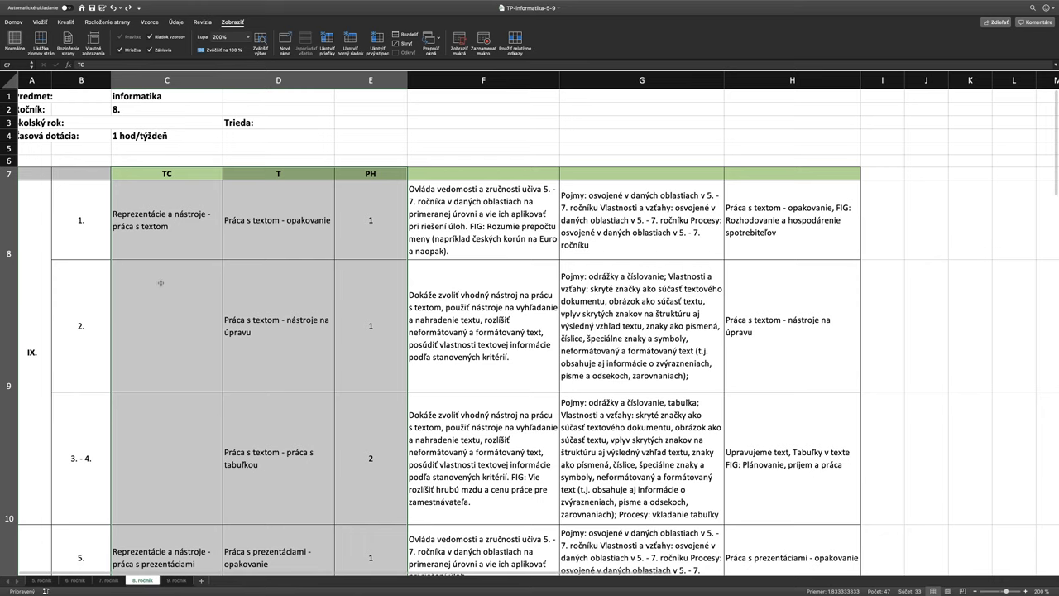
scroll(308, 287, "left", 2)
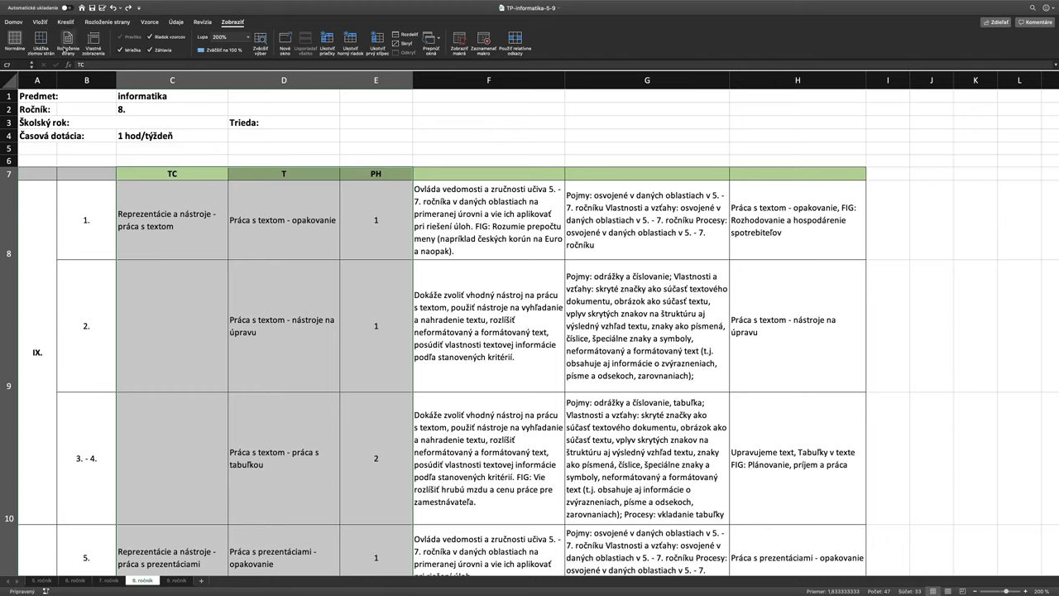
left_click(14, 23)
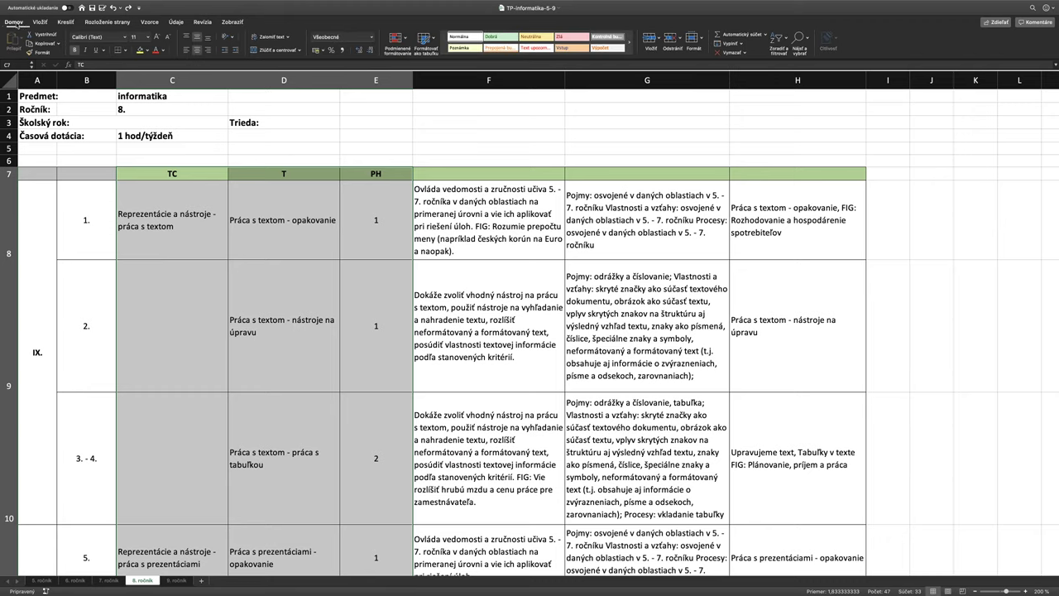
left_click(48, 44)
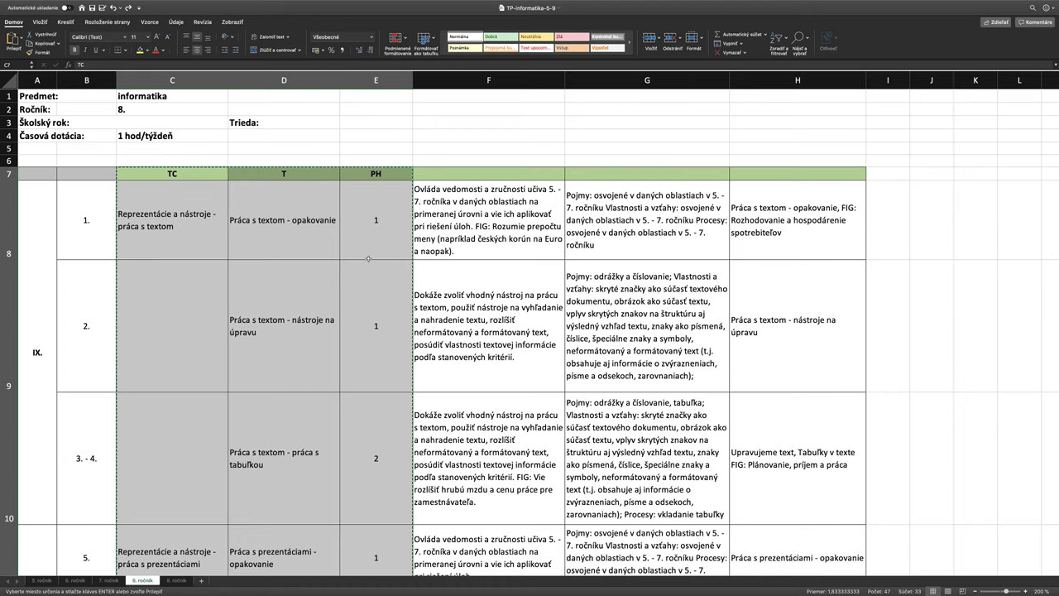
Step: Switch to EduPage in Chrome, paste the copied plan table into the Excel import and continue to the column assignment
mouse_move(513, 547)
key("ctrl+Right")
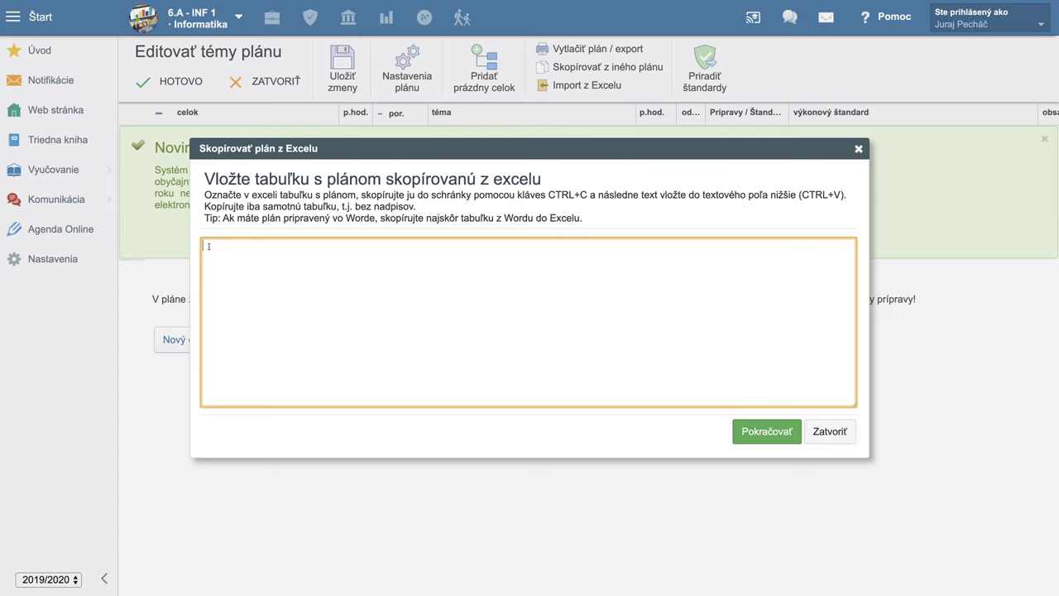
key("ctrl+v")
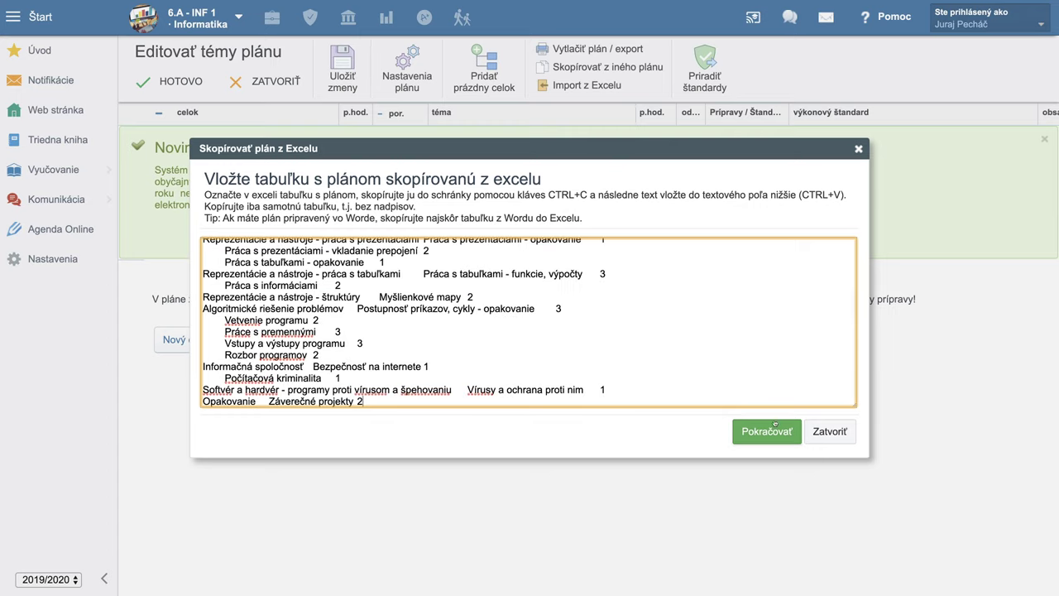
left_click(767, 431)
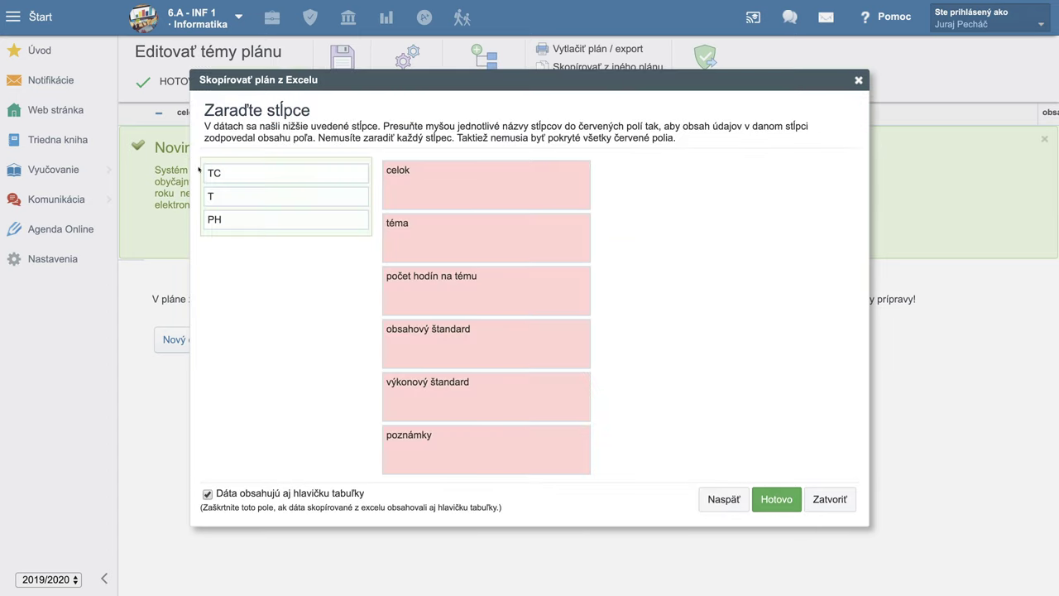
Step: Assign TC to celok, T to téma and PH to počet hodín na tému, and finish the Excel import
left_click_drag(213, 172, 412, 199)
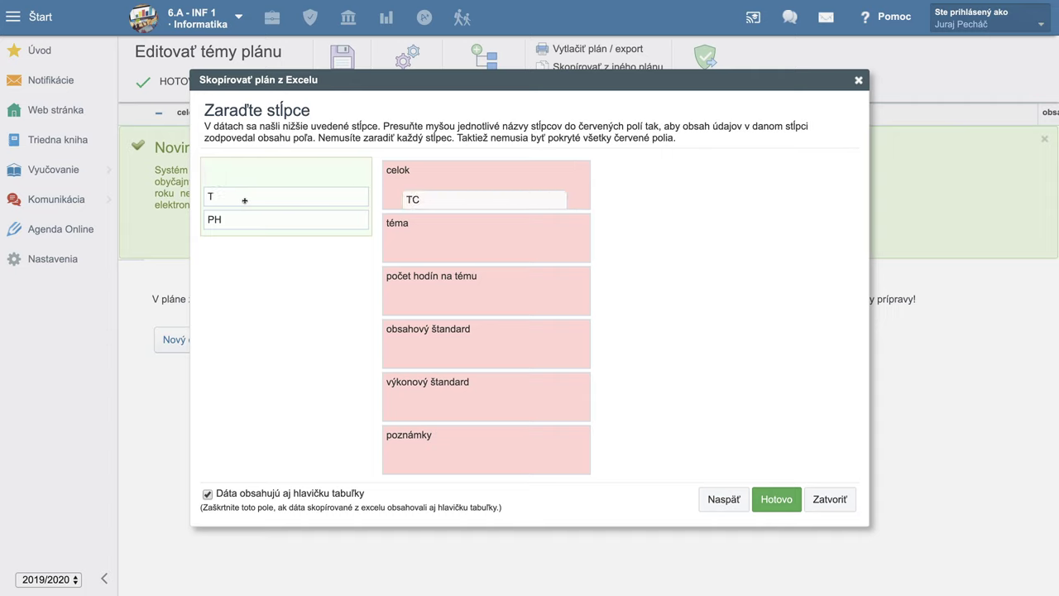
left_click_drag(244, 200, 434, 248)
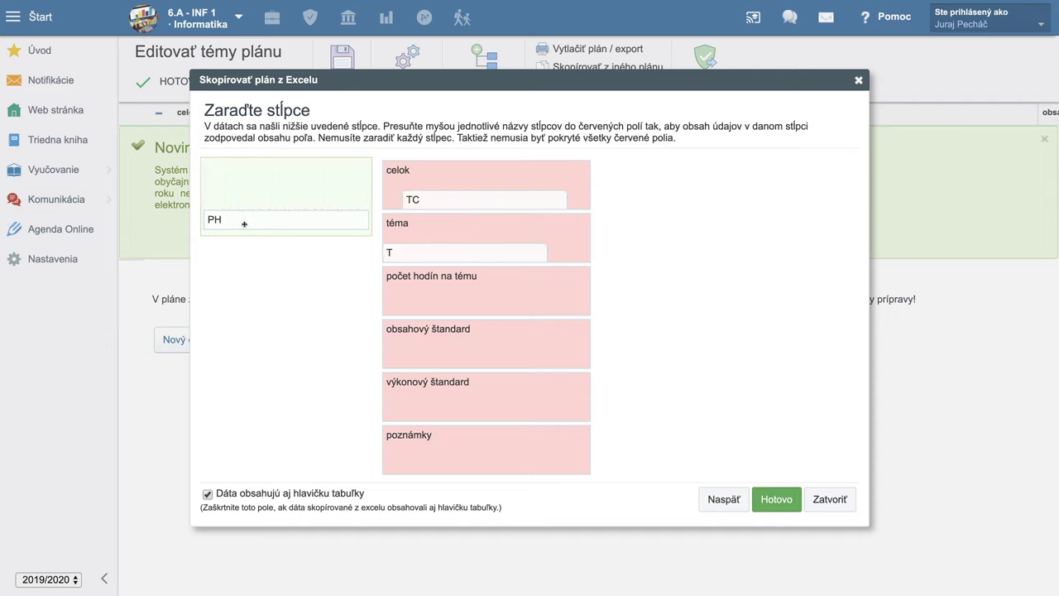
left_click_drag(244, 224, 430, 299)
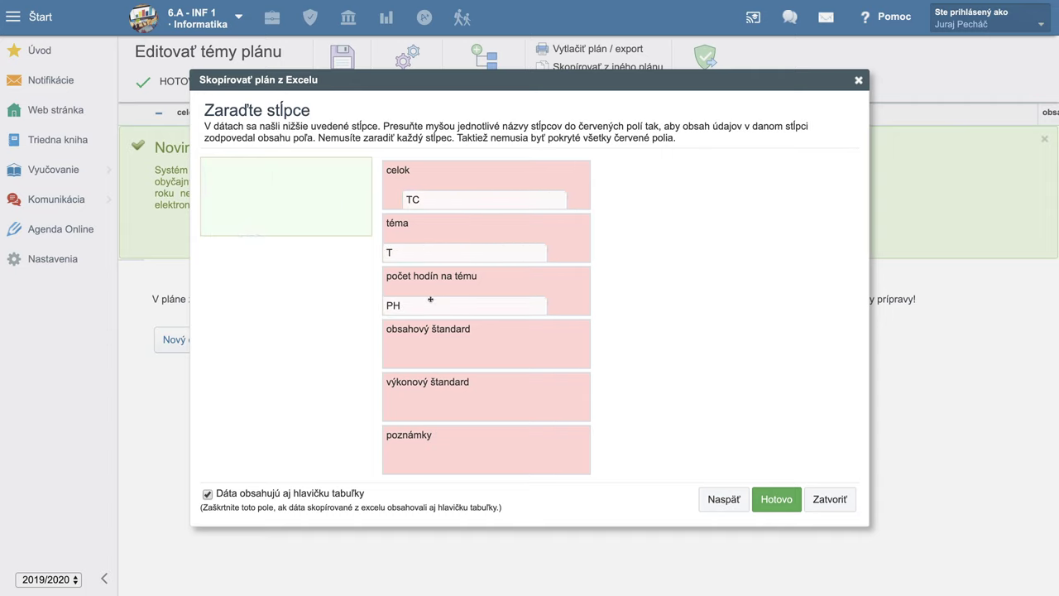
left_click(778, 498)
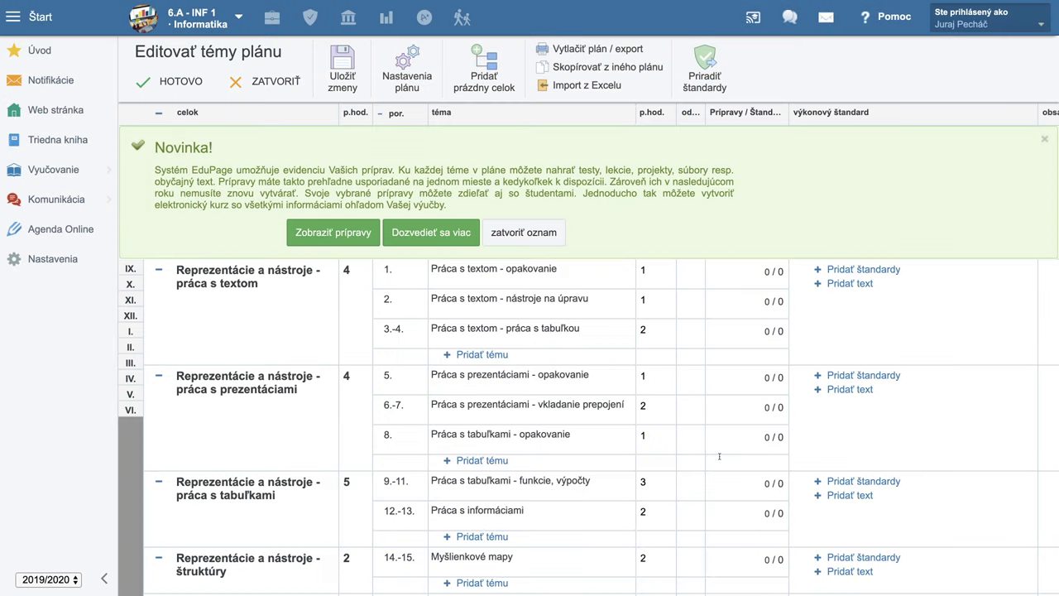
Step: Look through the imported plan and collapse every thematic unit from Reprezentácie a nástroje - práca s textom to Opakovanie
left_click(666, 406)
scroll(646, 403, "down", 5)
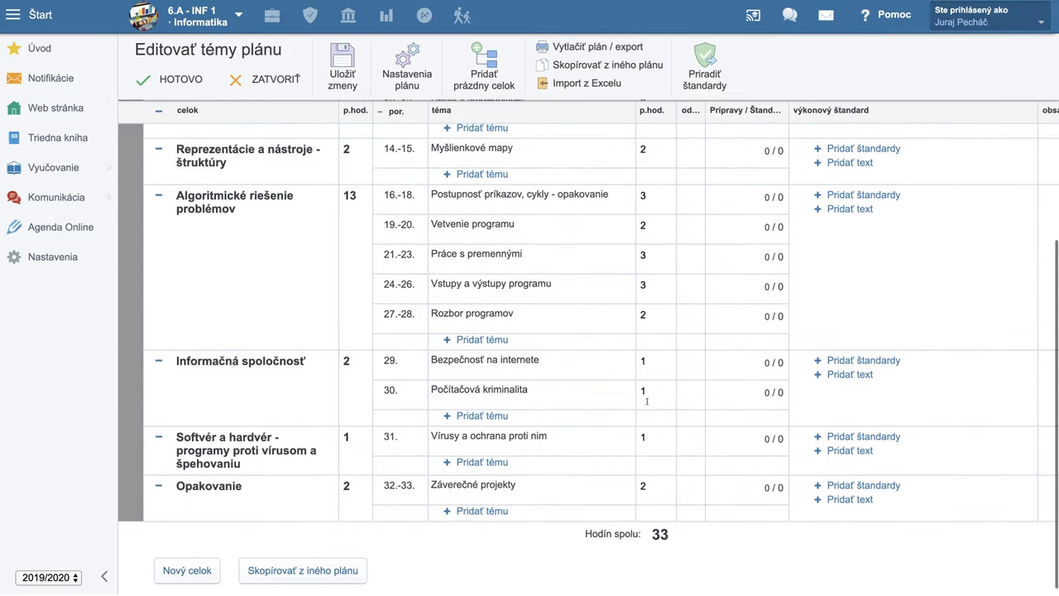
scroll(666, 548, "up", 5)
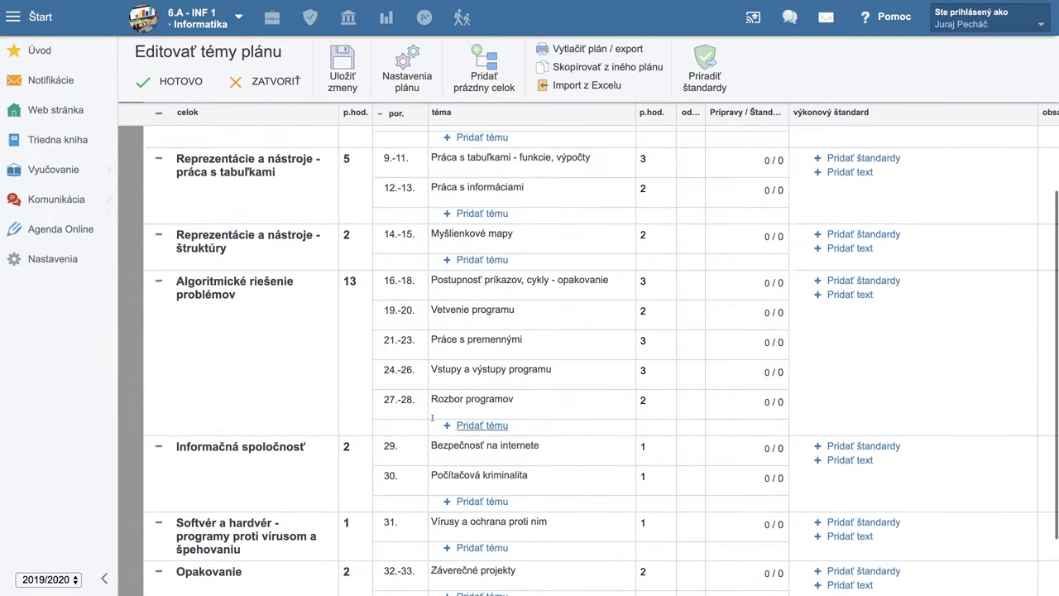
scroll(177, 213, "up", 2)
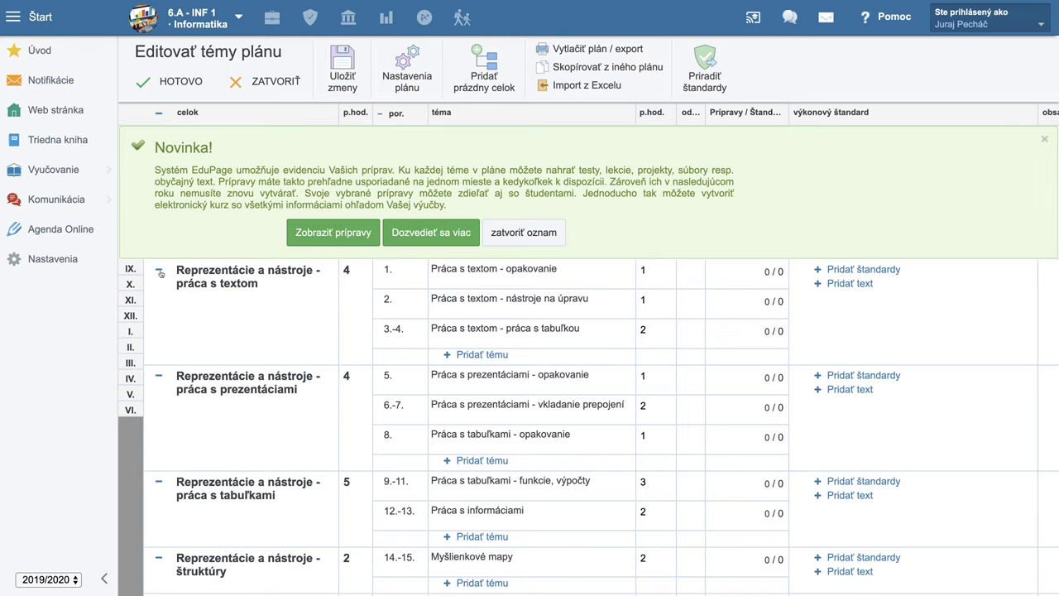
left_click(159, 271)
left_click(159, 296)
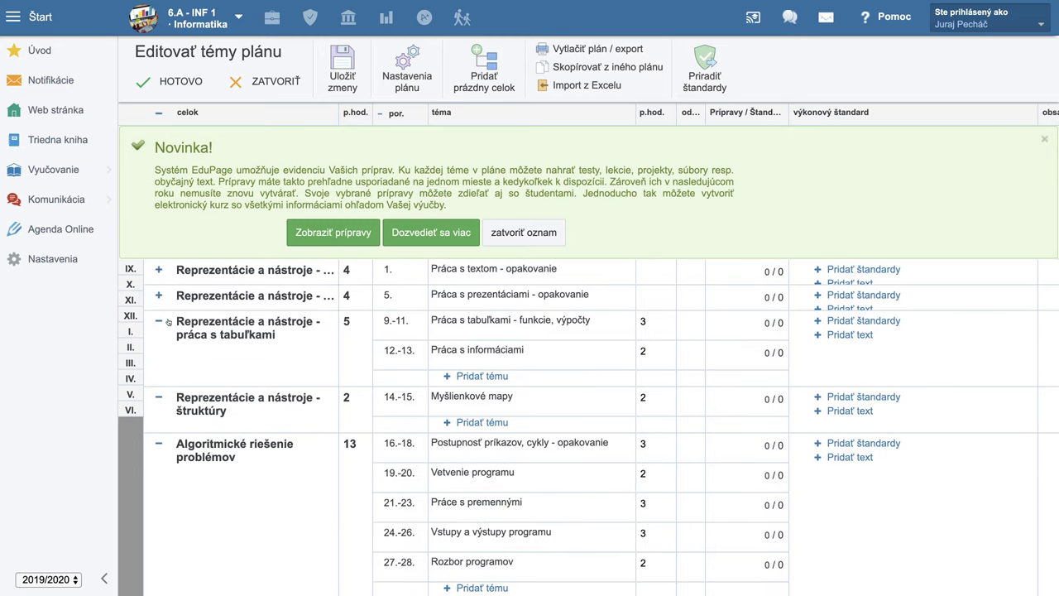
left_click(160, 323)
left_click(159, 348)
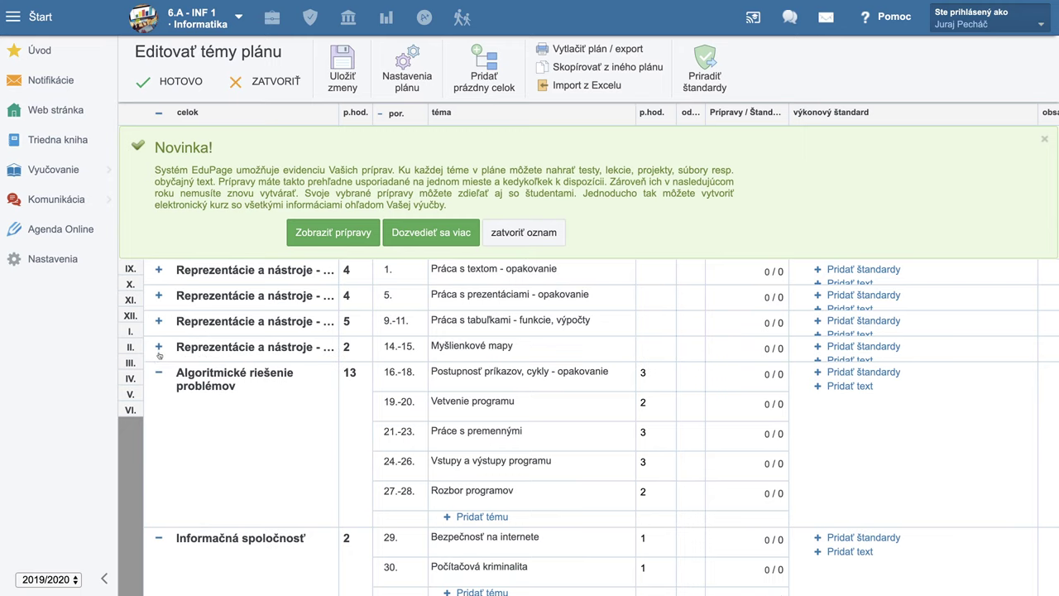
left_click(159, 373)
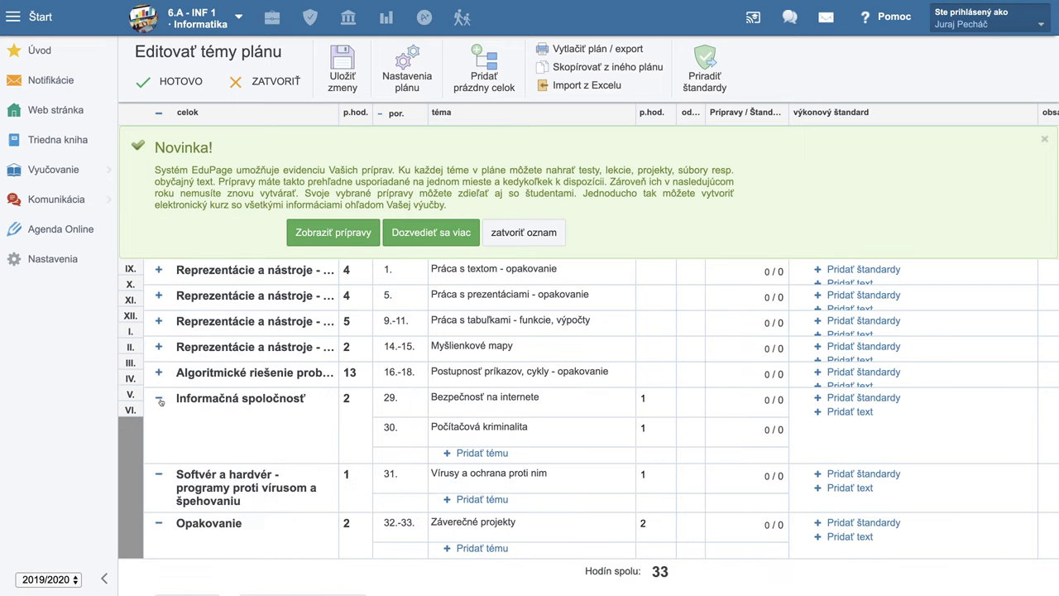
left_click(160, 399)
left_click(161, 423)
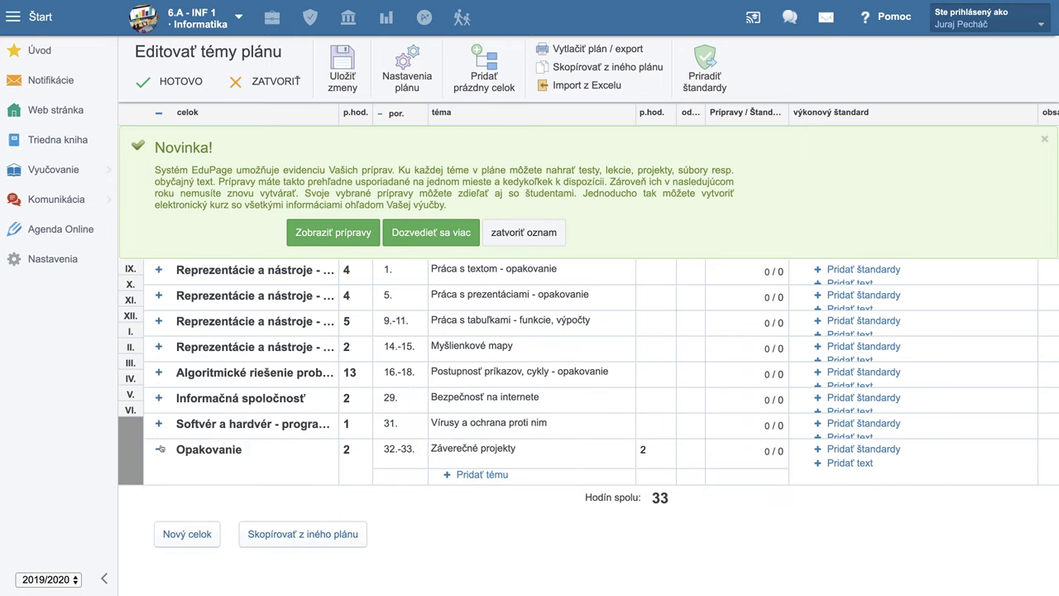
left_click(159, 448)
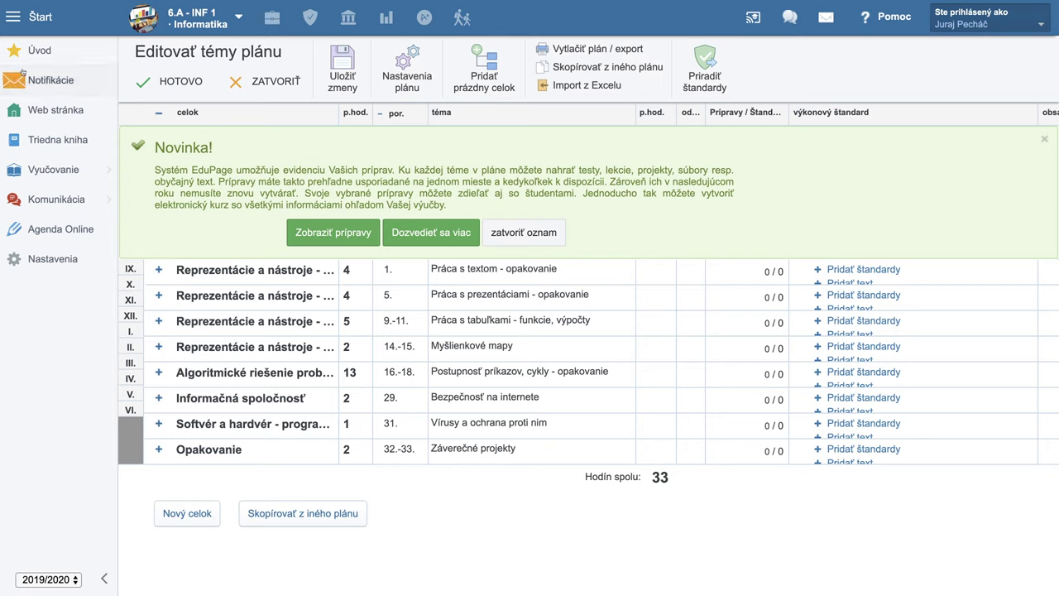
Step: In the extended settings of the 6.A - INF 1 Informatika lesson, set Časová dotácia to 1 hour per week
left_click(149, 28)
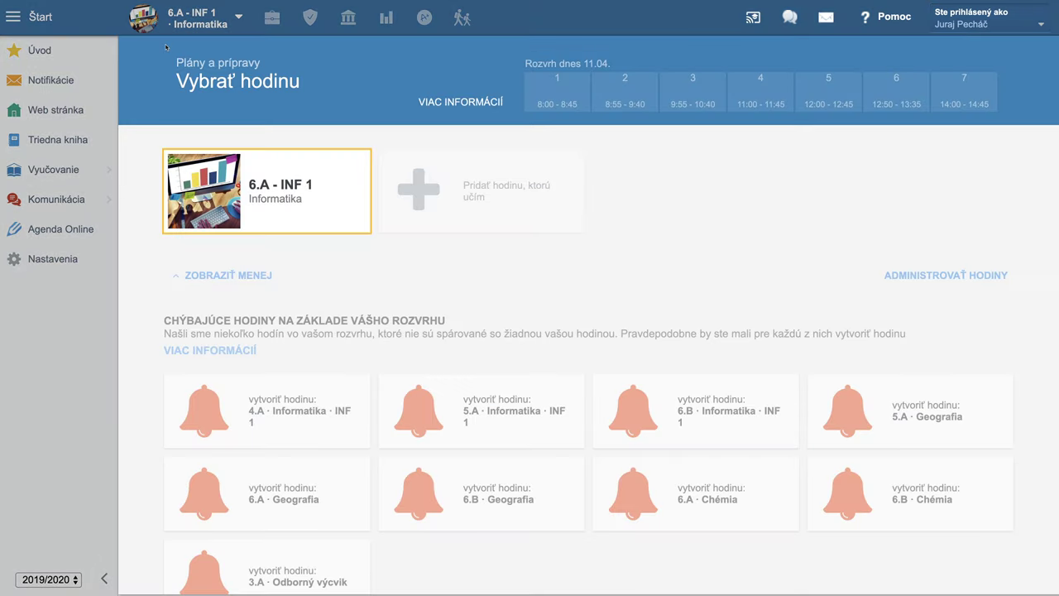
mouse_move(286, 222)
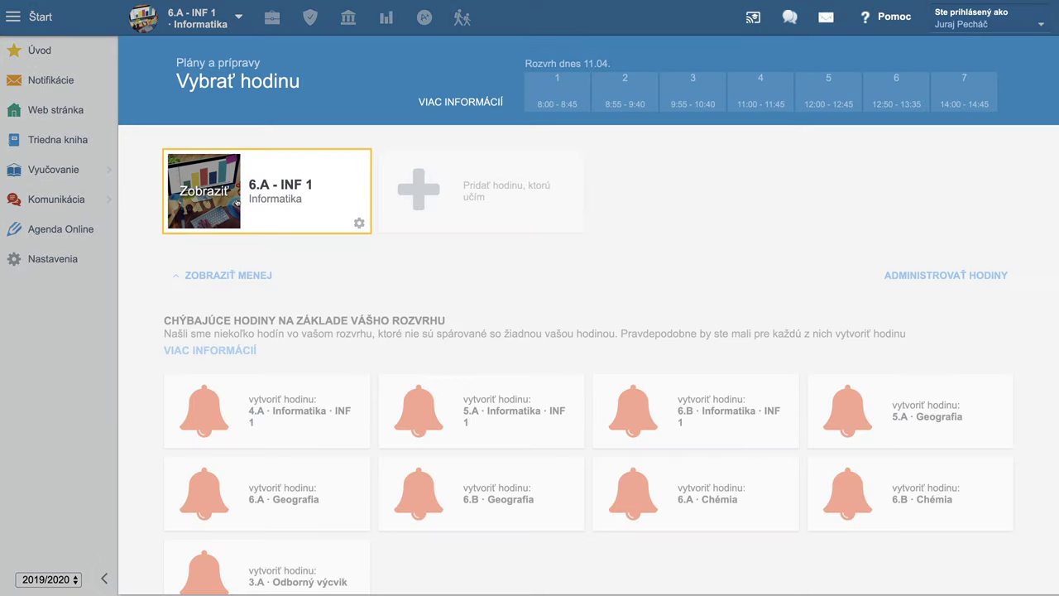
left_click(360, 224)
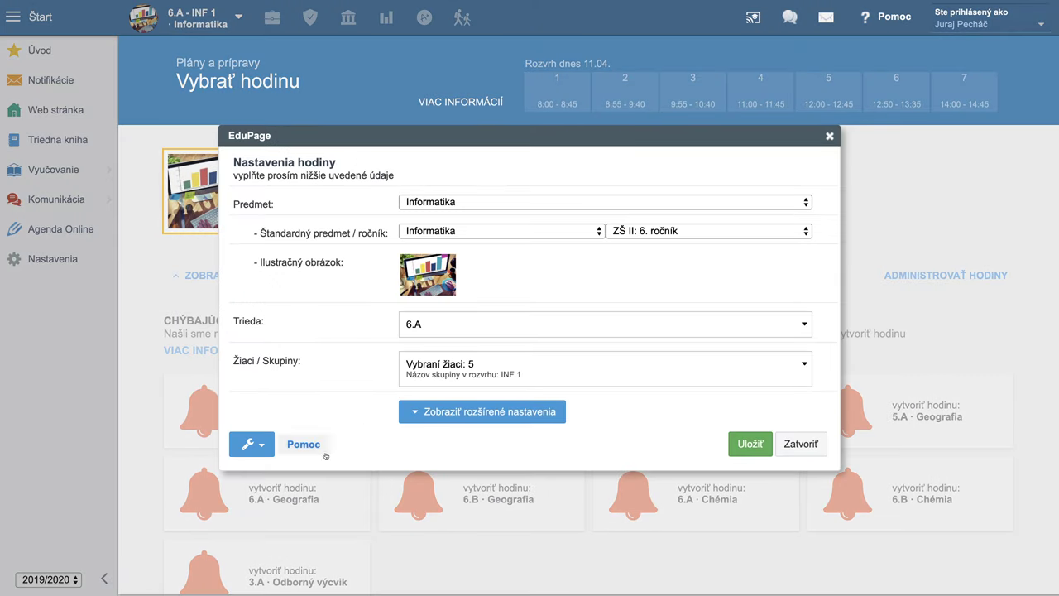
left_click(469, 416)
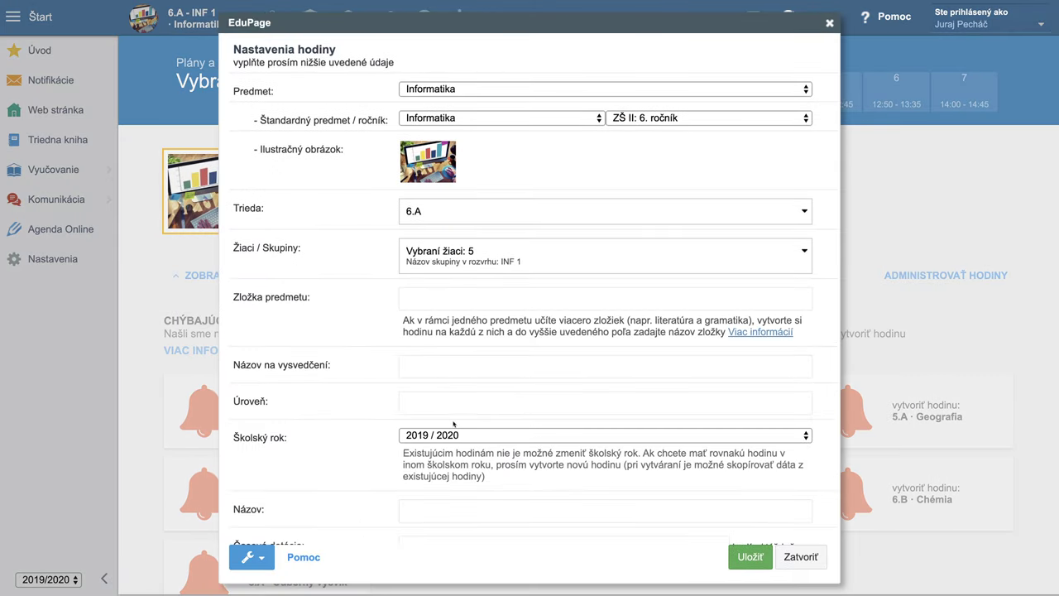
scroll(450, 420, "down", 3)
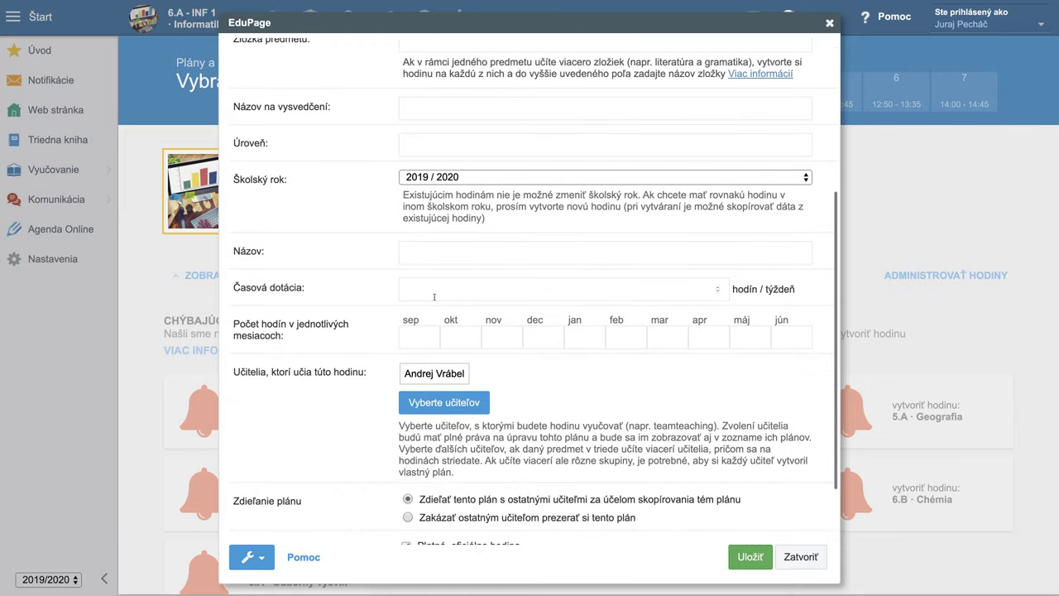
left_click(433, 296)
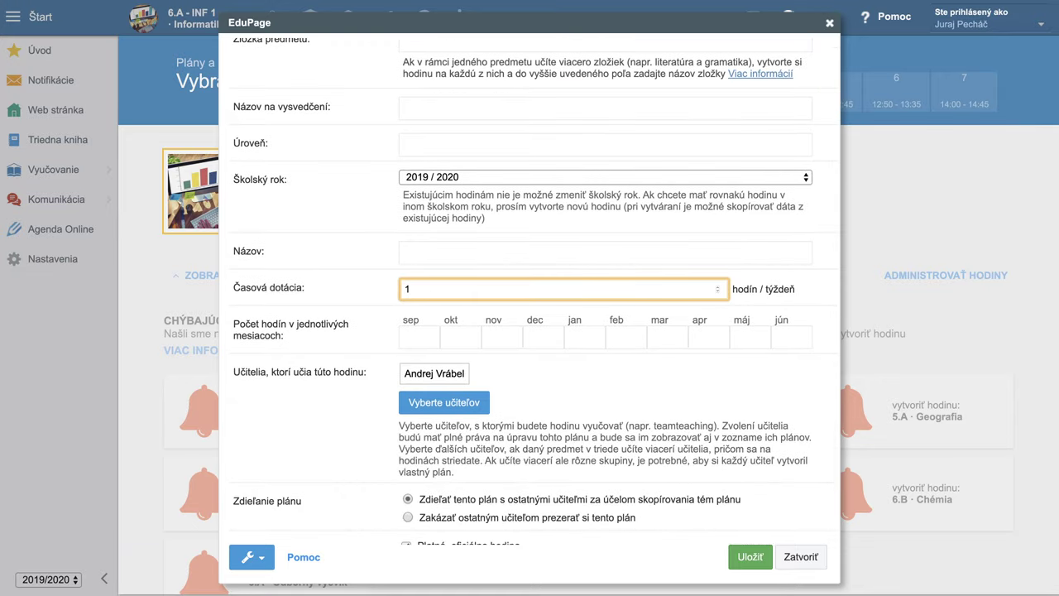
key("Escape")
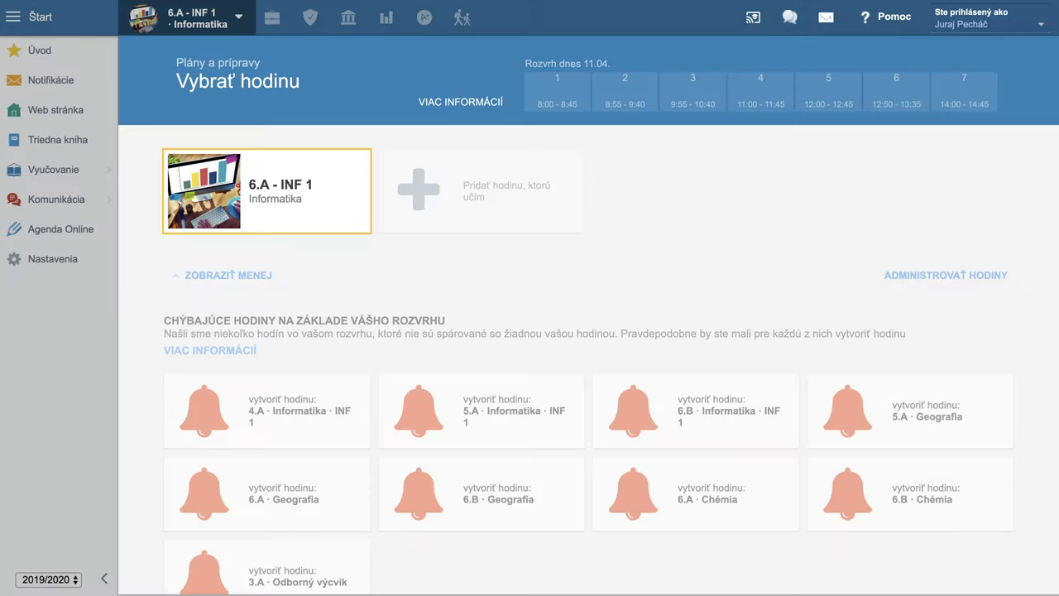
Step: Reopen the 6.A - INF 1 lesson, discarding the unsaved plan changes, and start creating its plan
mouse_move(329, 197)
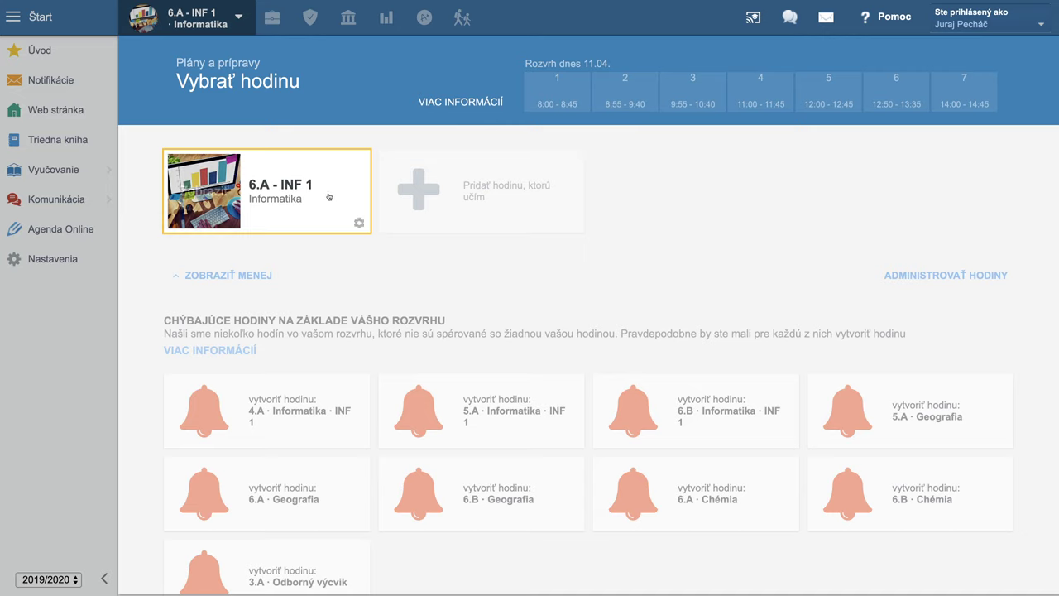
left_click(199, 200)
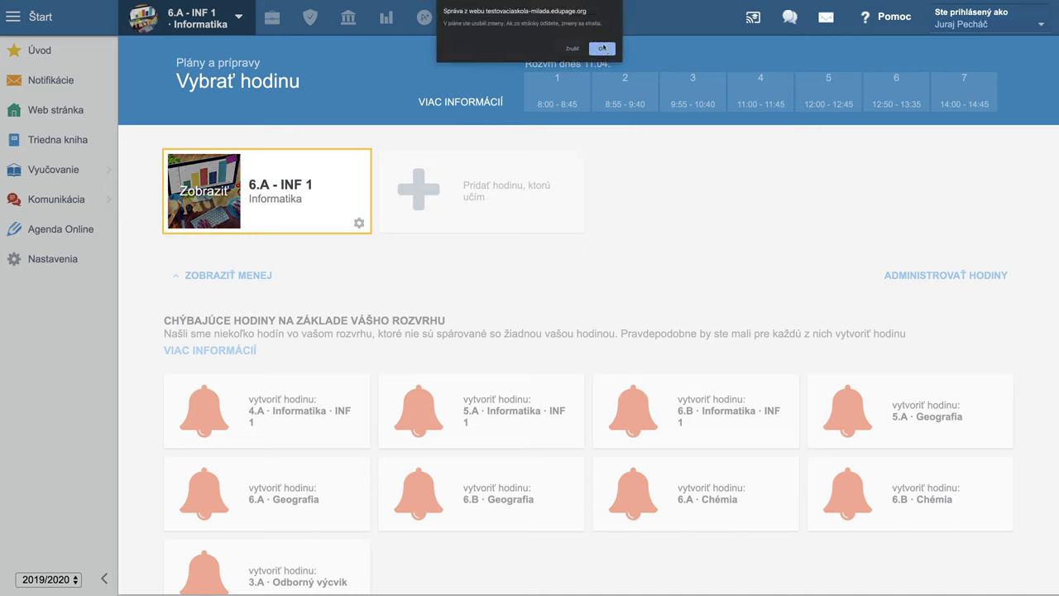
left_click(603, 48)
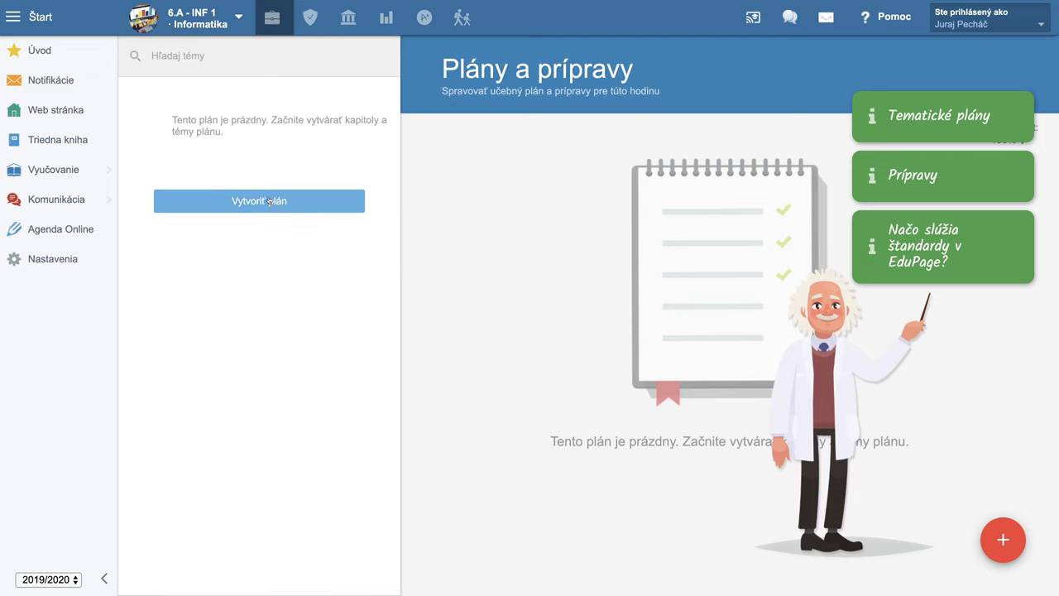
left_click(314, 203)
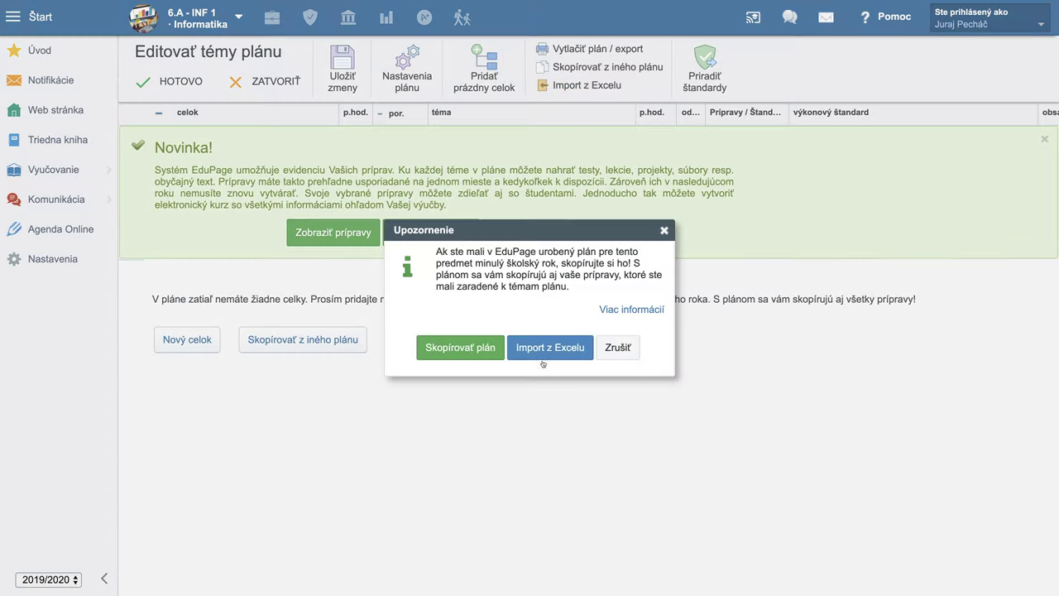
Step: Choose to import the new plan from Excel and paste the copied TC, T and PH table into the import text field
left_click(543, 348)
left_click(249, 262)
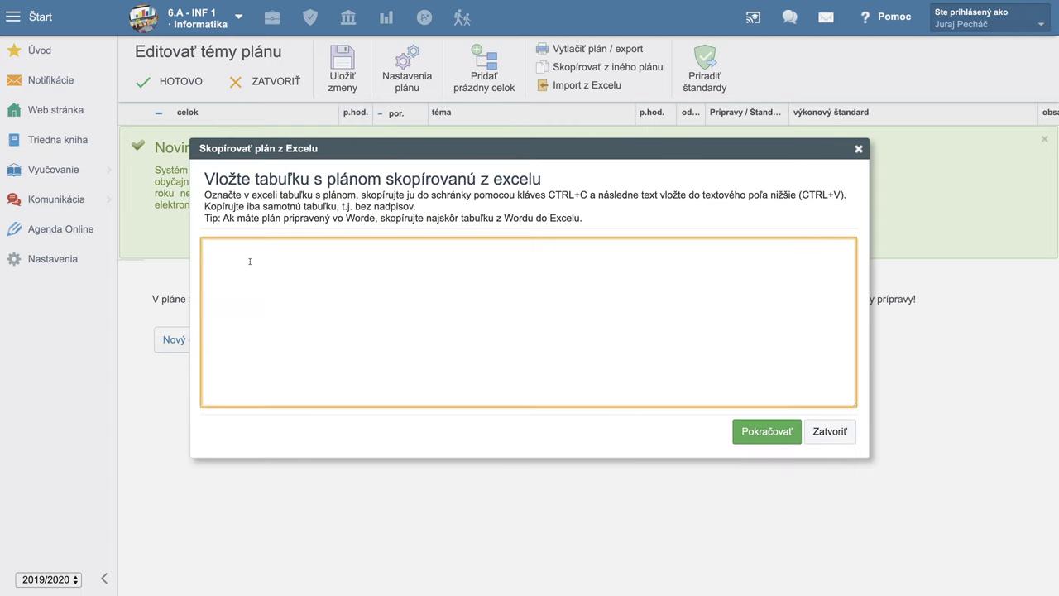
key("ctrl+v")
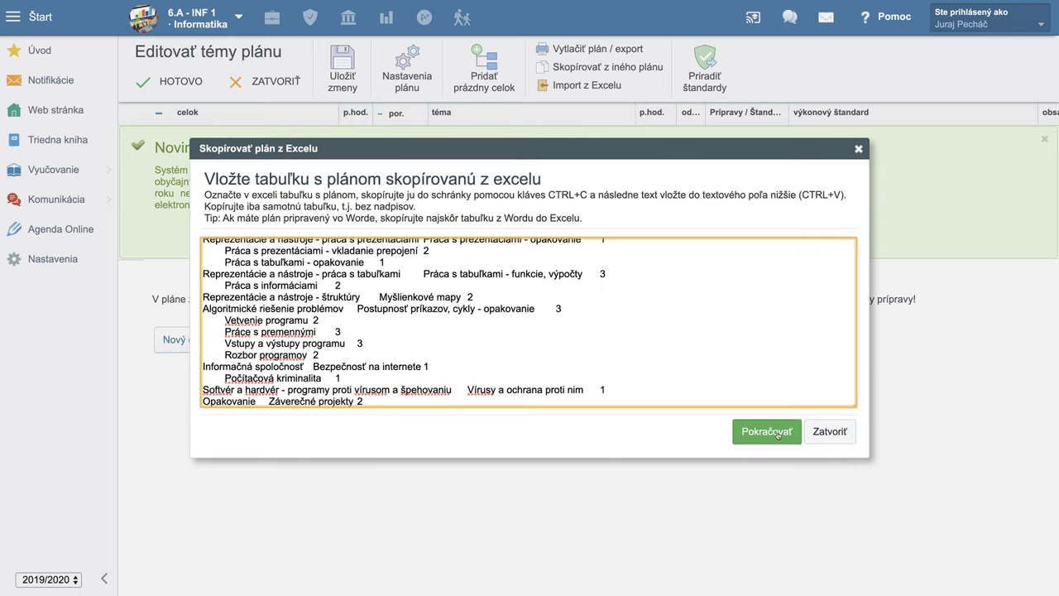
Step: Continue the Excel import, assigning TC to celok, T to téma and PH to počet hodín na tému, and complete it
left_click(777, 433)
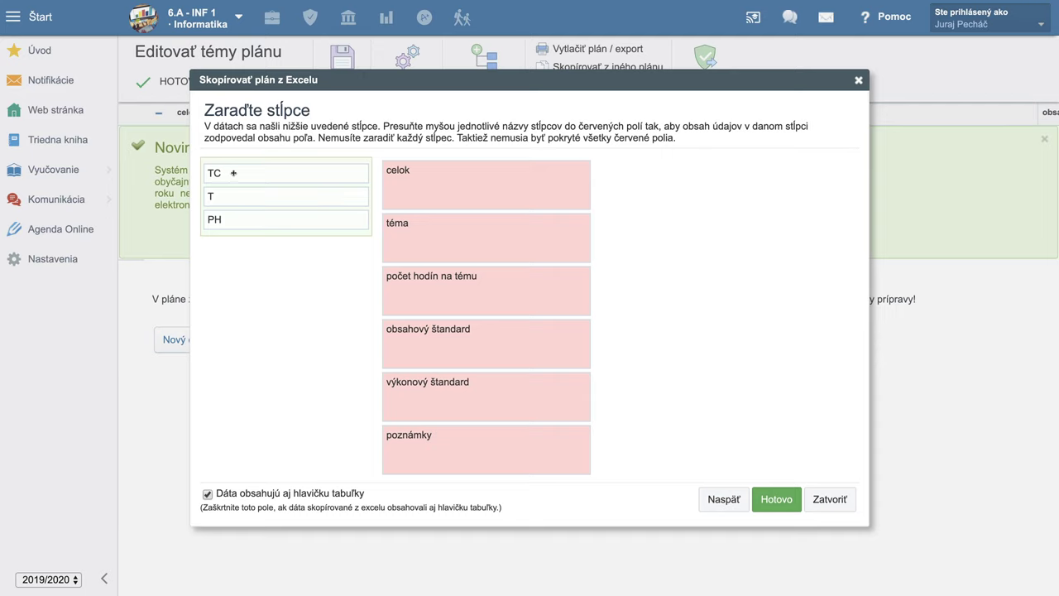
left_click_drag(234, 173, 420, 207)
left_click_drag(259, 196, 417, 256)
left_click_drag(261, 229, 437, 307)
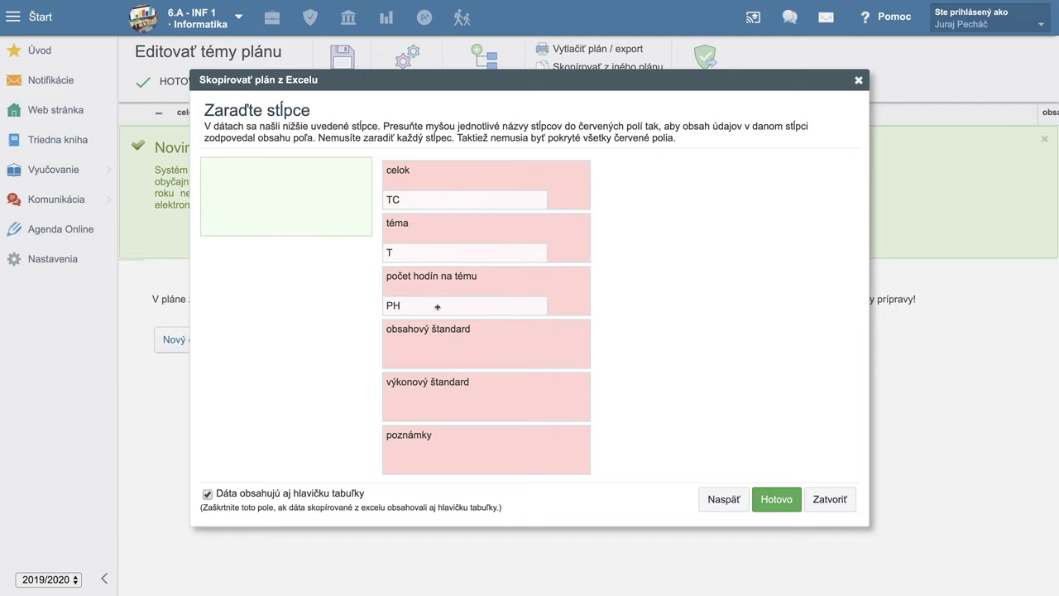
left_click(776, 499)
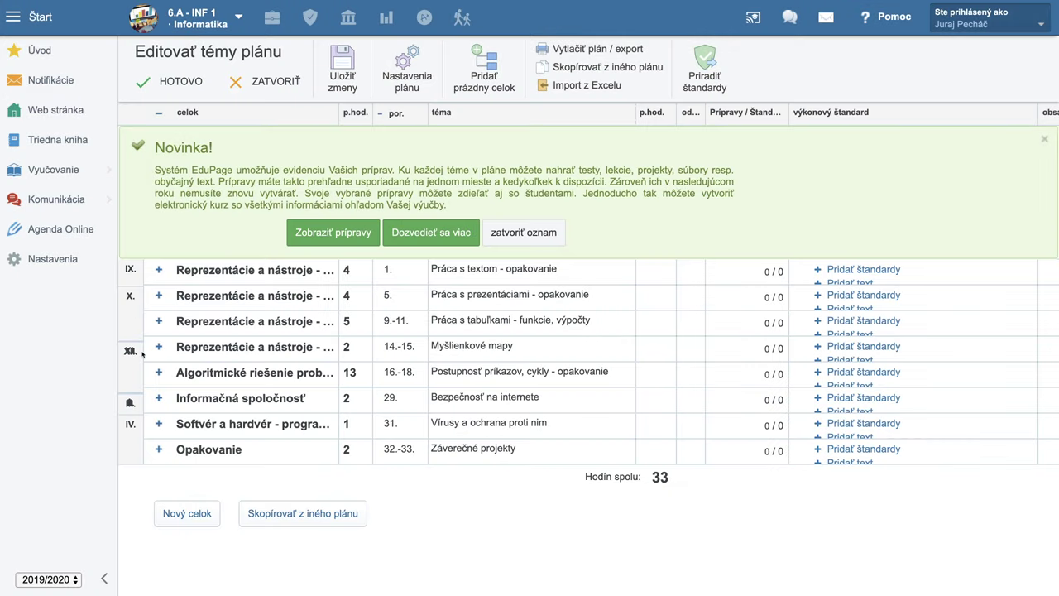
Step: Expand thematic units in the imported plan to review their topics and monthly distribution, and finish editing the plan
left_click(455, 428)
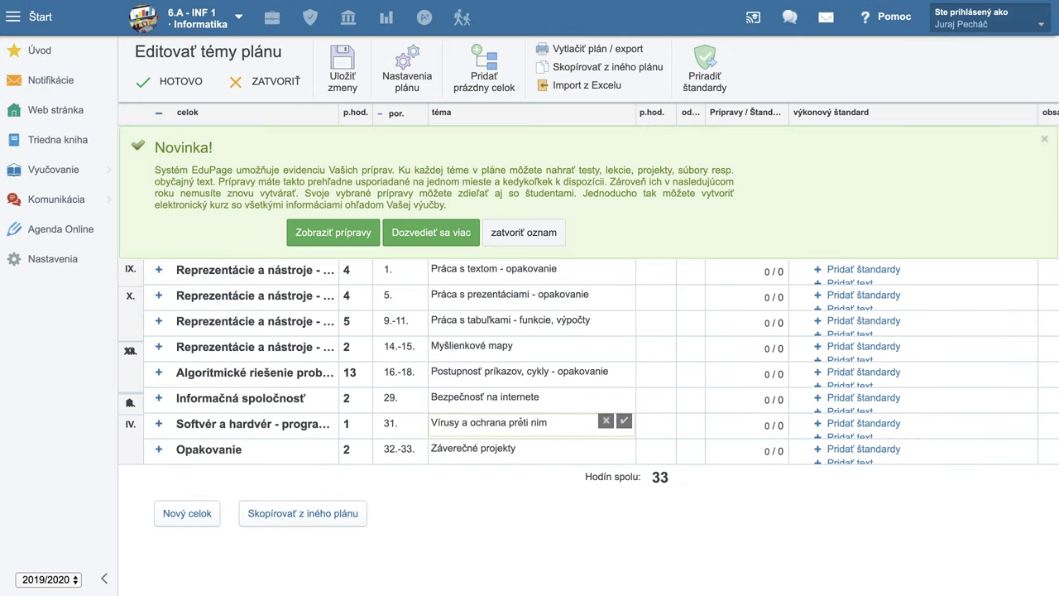
left_click(155, 321)
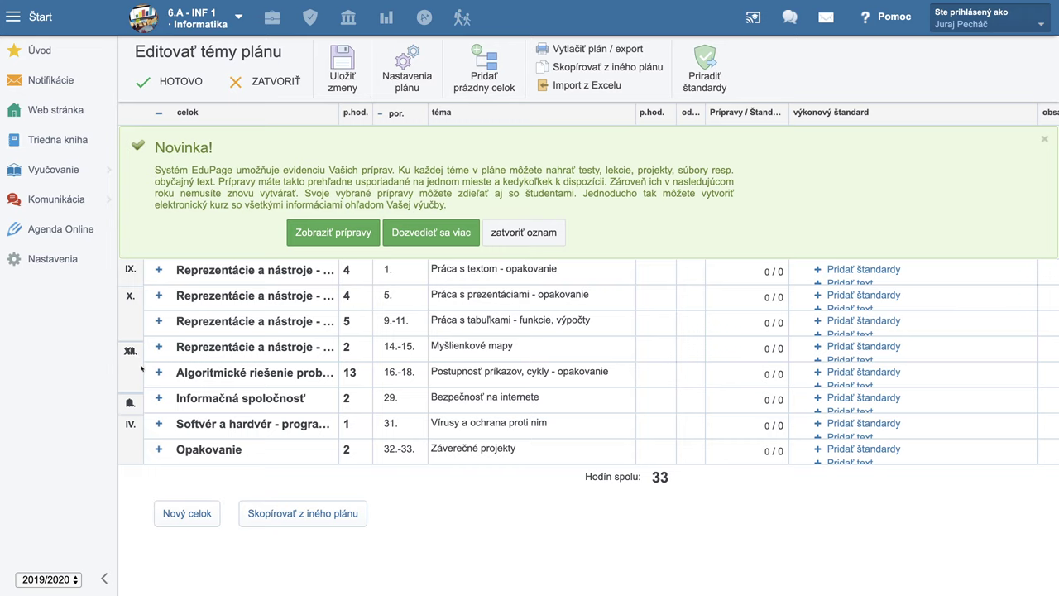
left_click(158, 347)
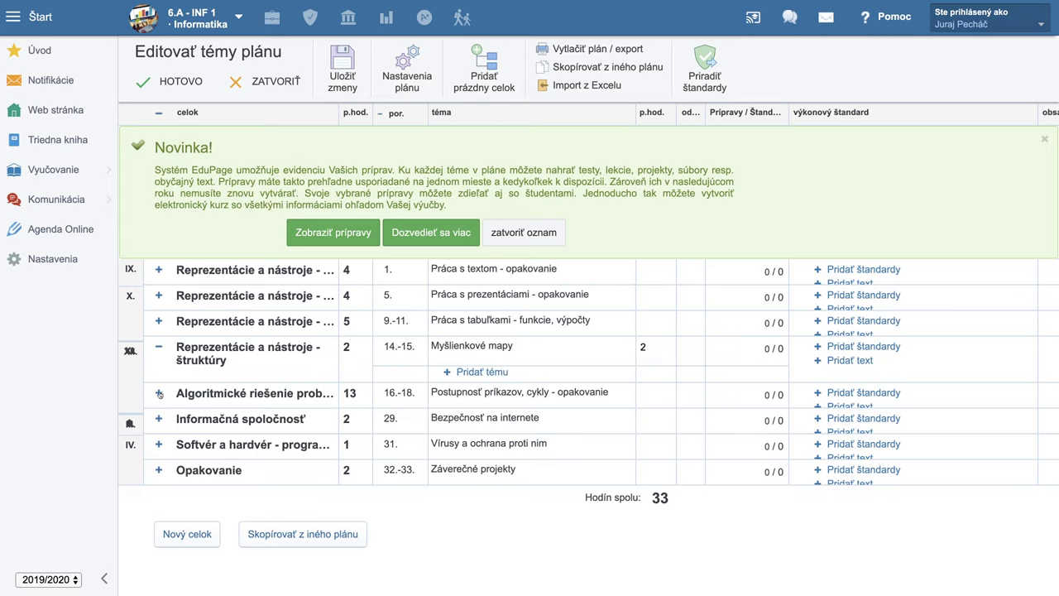
left_click(159, 394)
left_click(159, 322)
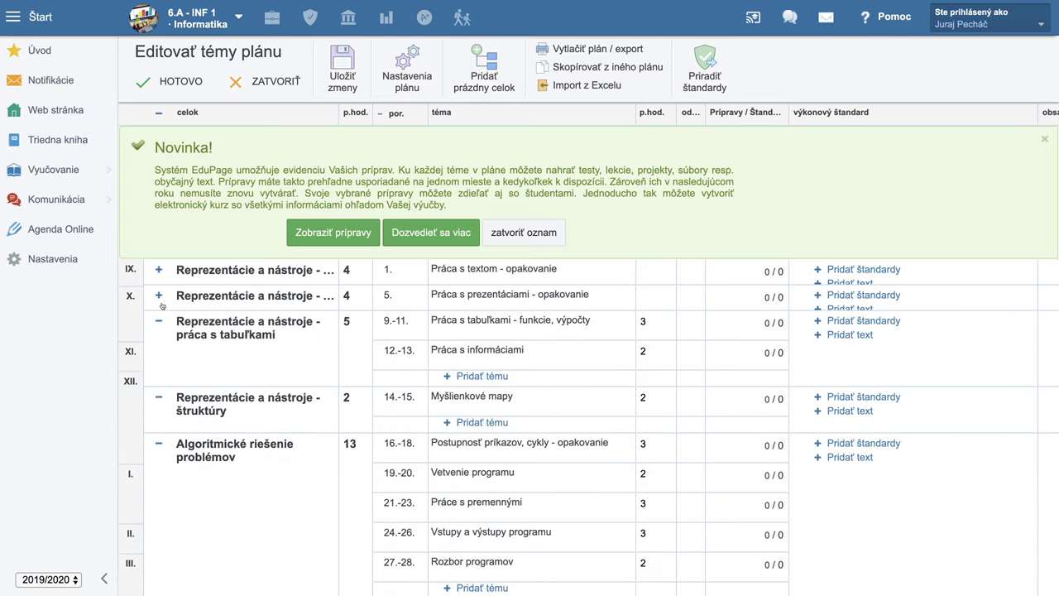
left_click(159, 296)
scroll(236, 409, "down", 5)
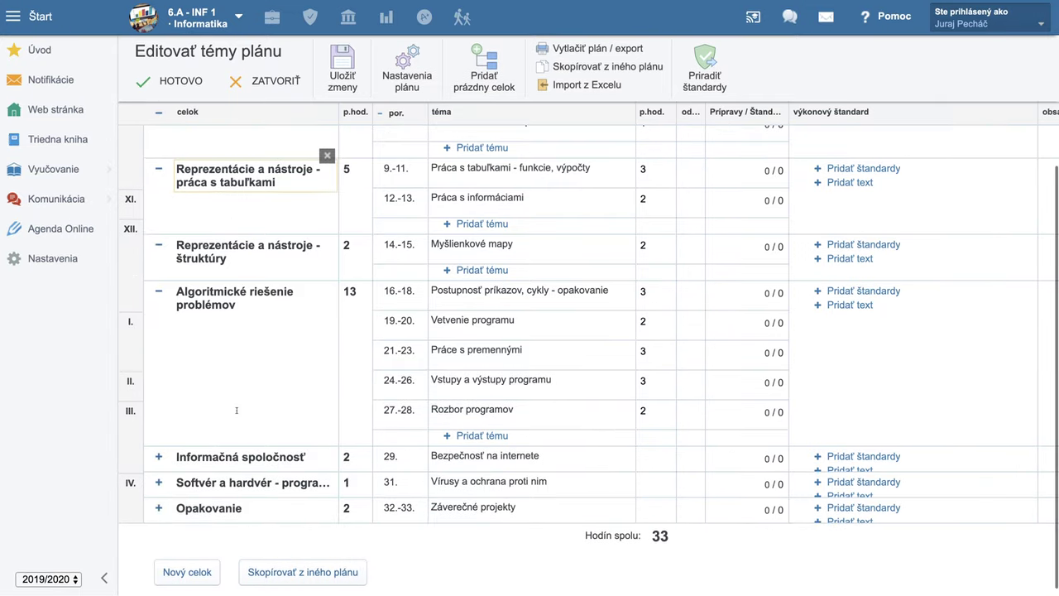
left_click(158, 486)
scroll(276, 514, "down", 1)
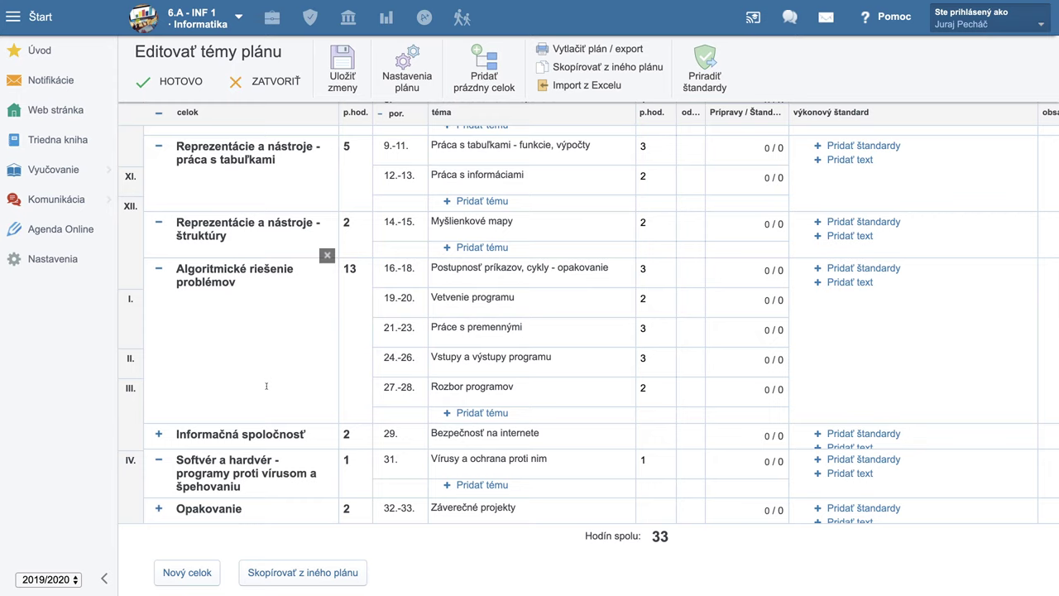
left_click(176, 85)
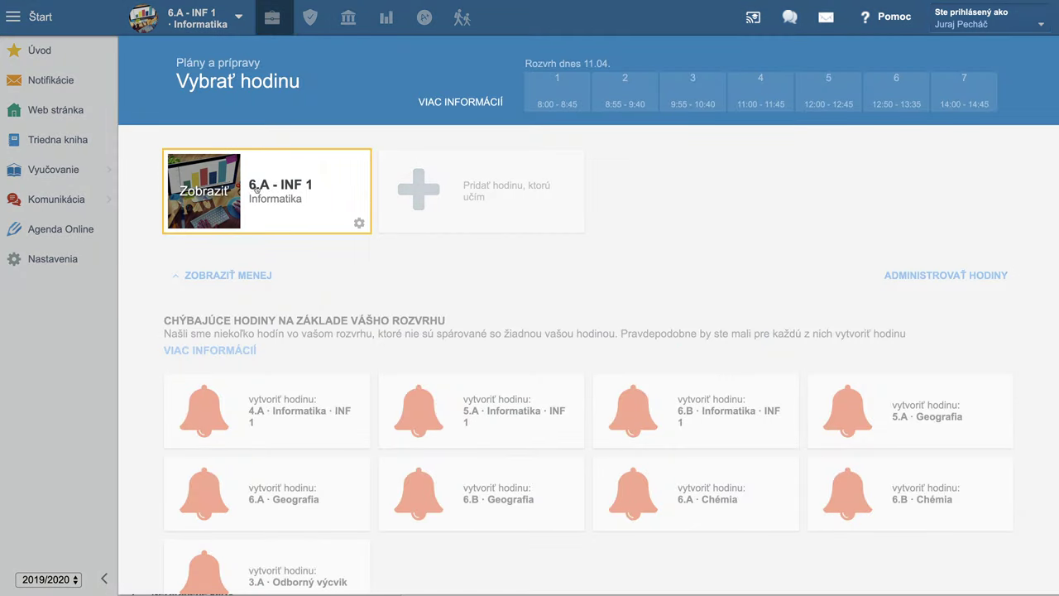
Step: In the extended settings of the 6.A - INF 1 lesson, set the monthly hours to 2 for September and 3 for October
left_click(359, 224)
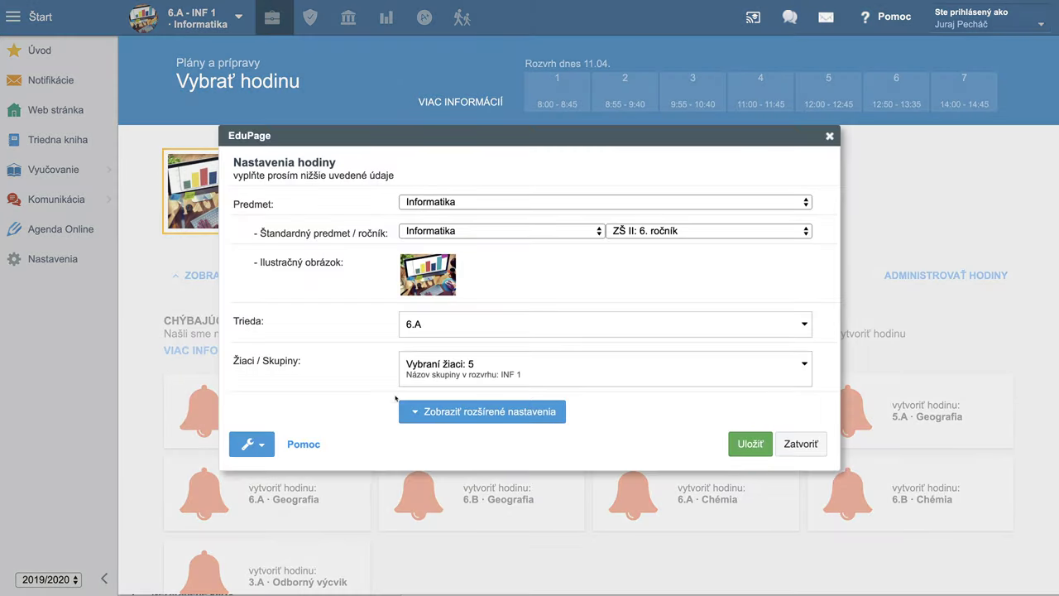
left_click(550, 412)
scroll(554, 419, "down", 5)
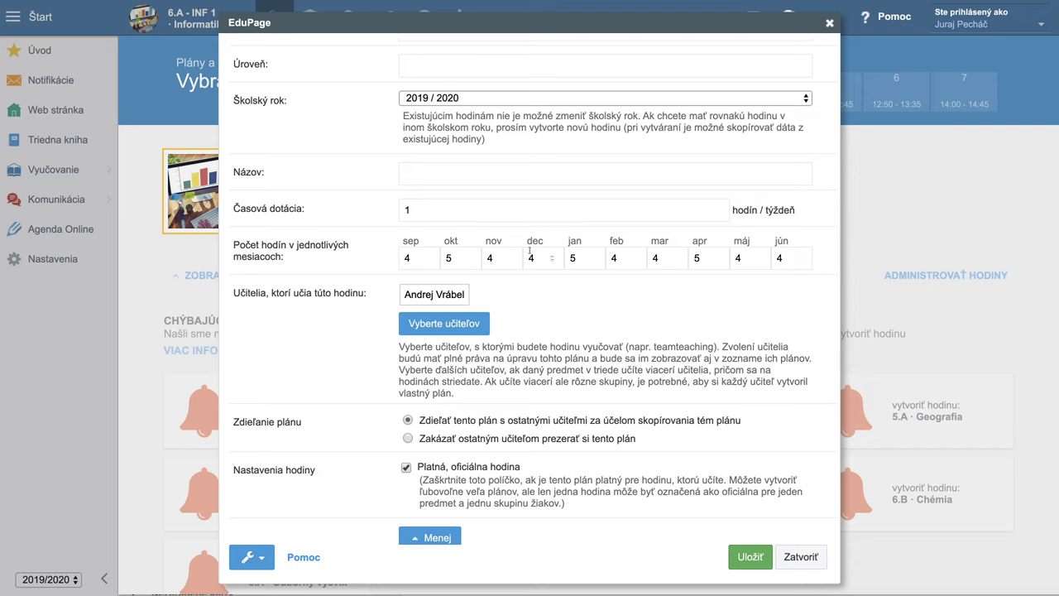
left_click(429, 261)
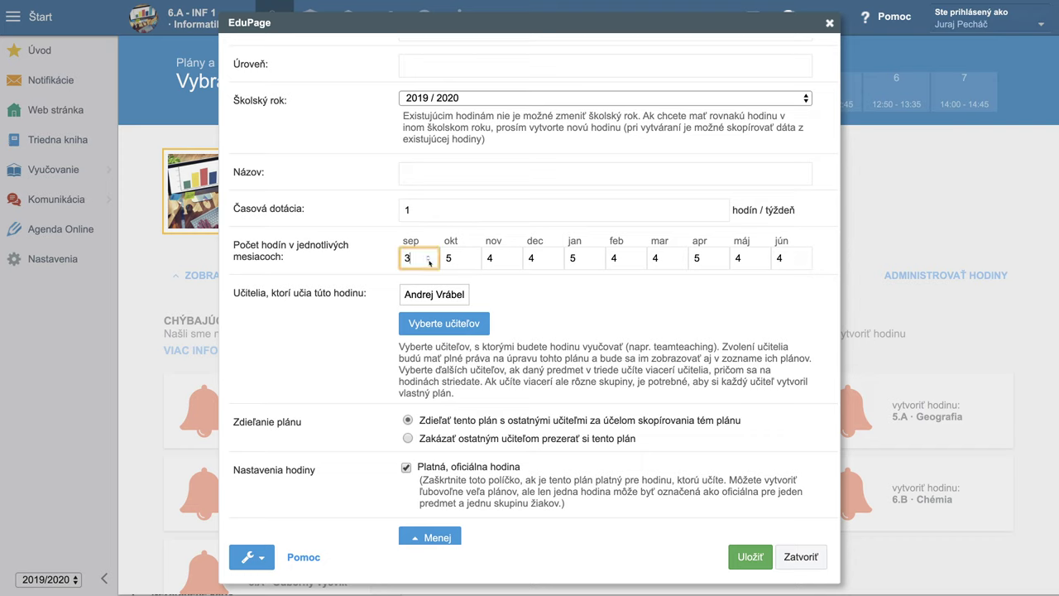
left_click(429, 261)
left_click(469, 262)
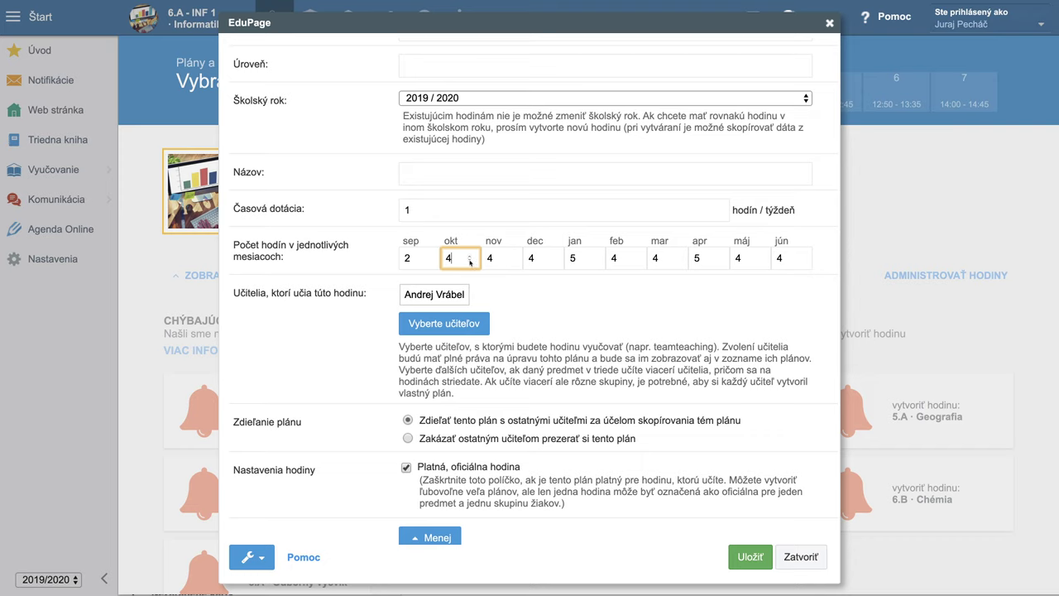
left_click(469, 262)
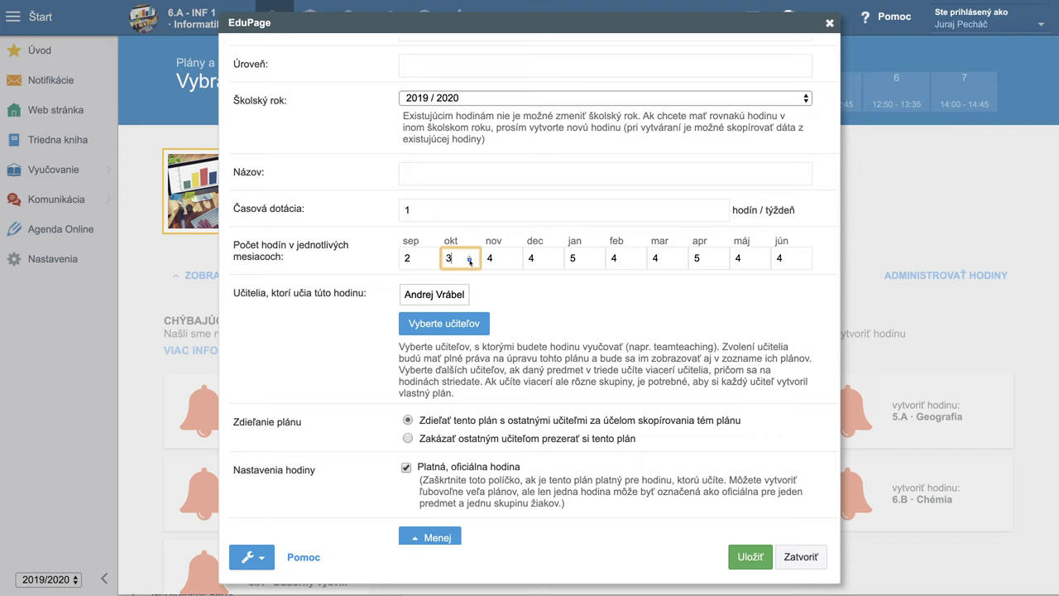
Step: Set the monthly hours to 2 for December, 2 for January and 4 for April
left_click(552, 261)
left_click(552, 262)
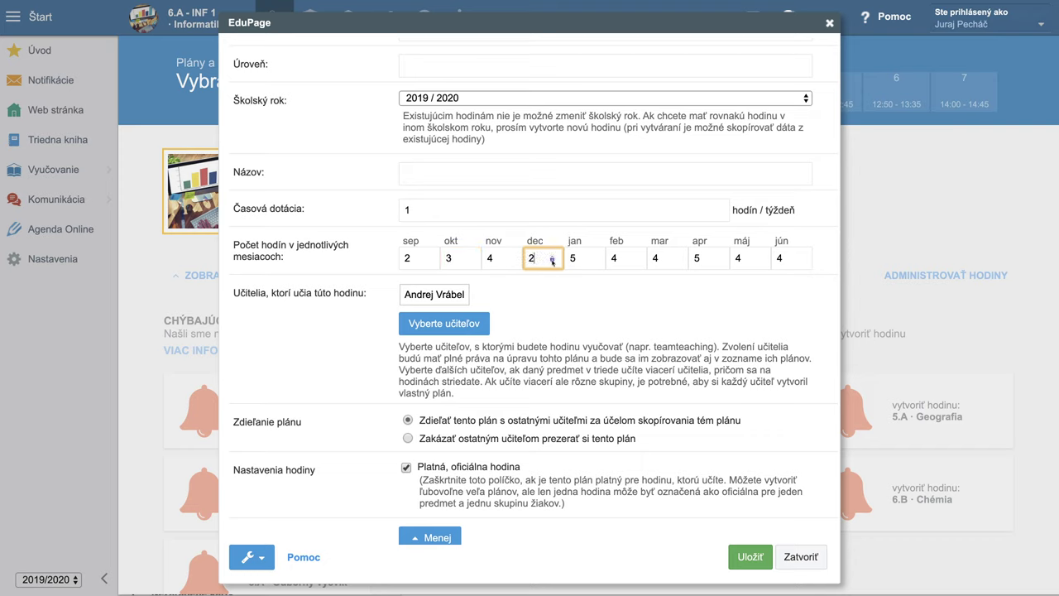
left_click(593, 262)
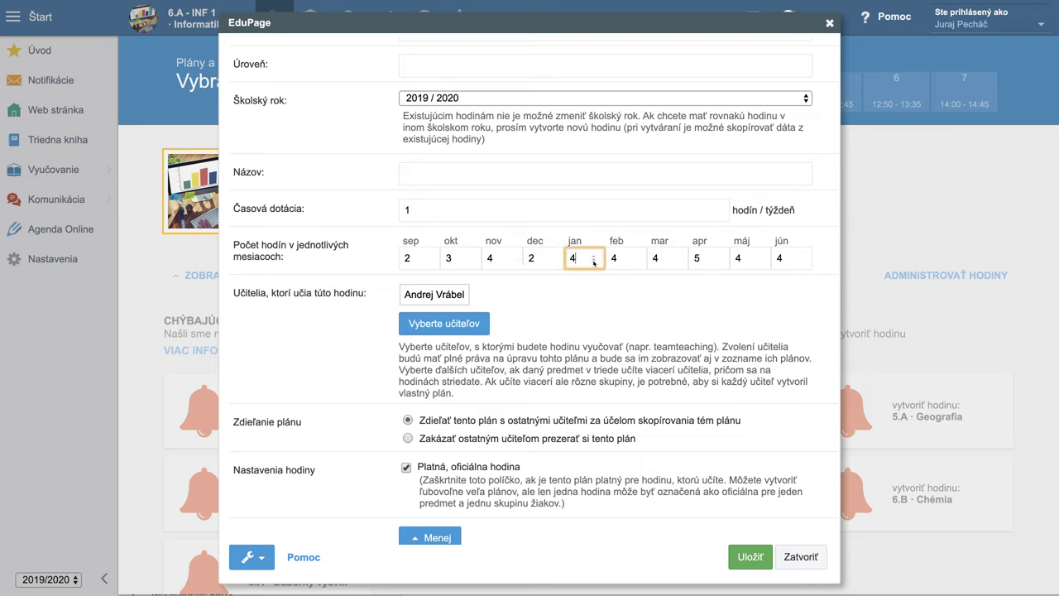
left_click(593, 262)
left_click(593, 263)
left_click(718, 262)
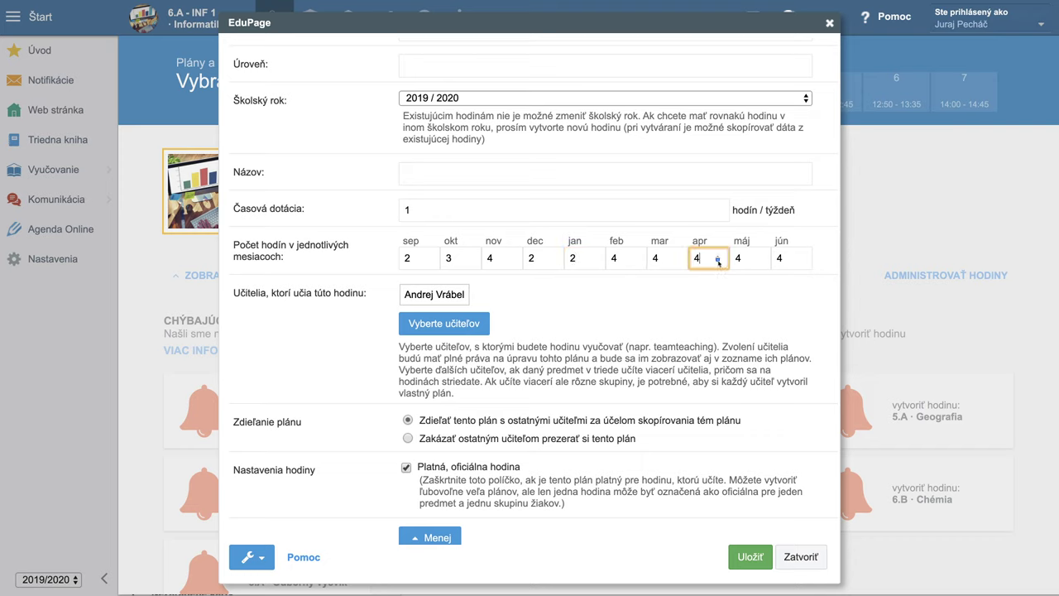
Step: Set the June hours to 3 and the December hours to 3, and save the lesson settings
left_click(800, 262)
left_click(800, 262)
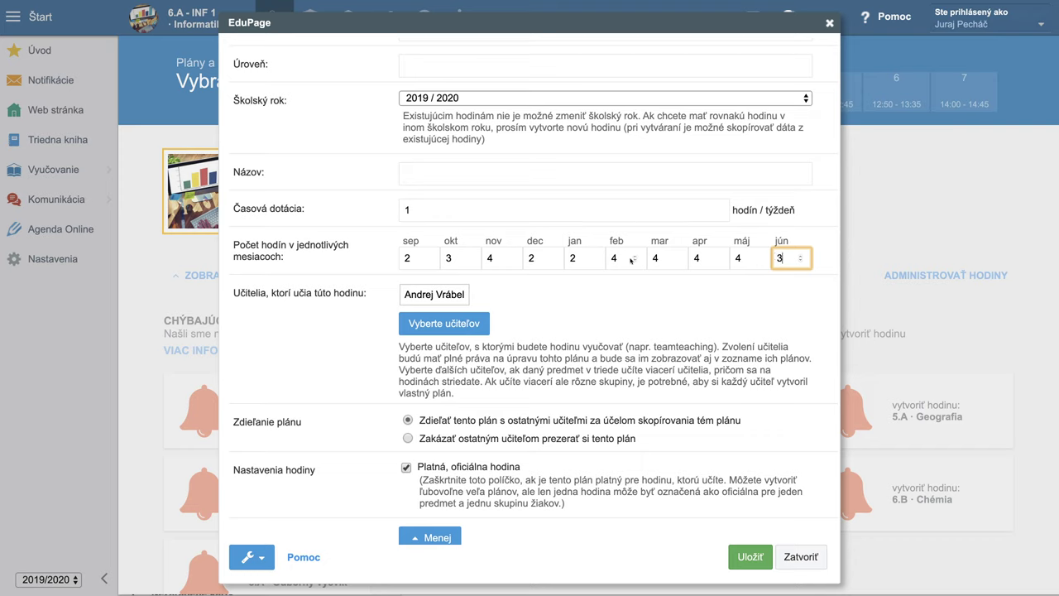
left_click(551, 256)
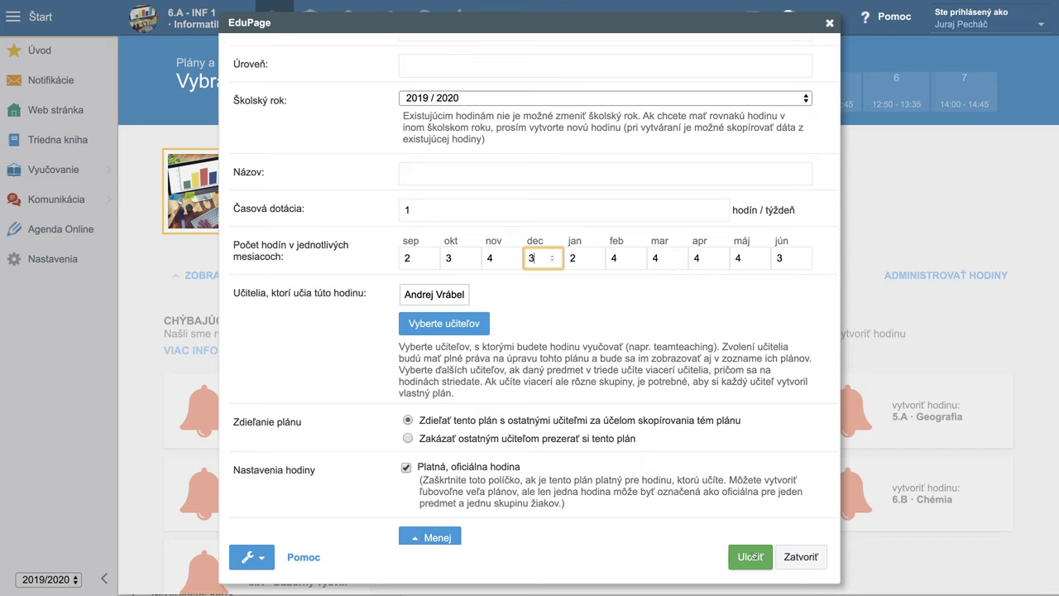
left_click(752, 556)
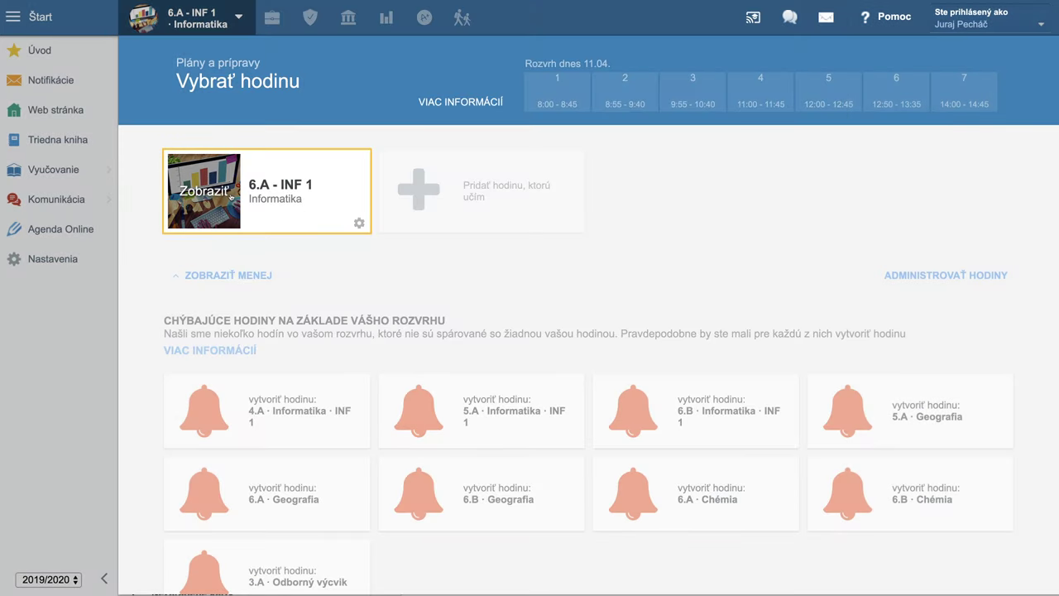
Step: Open the 6.A - INF 1 plan for editing and examine how its topics are distributed across the months
left_click(231, 199)
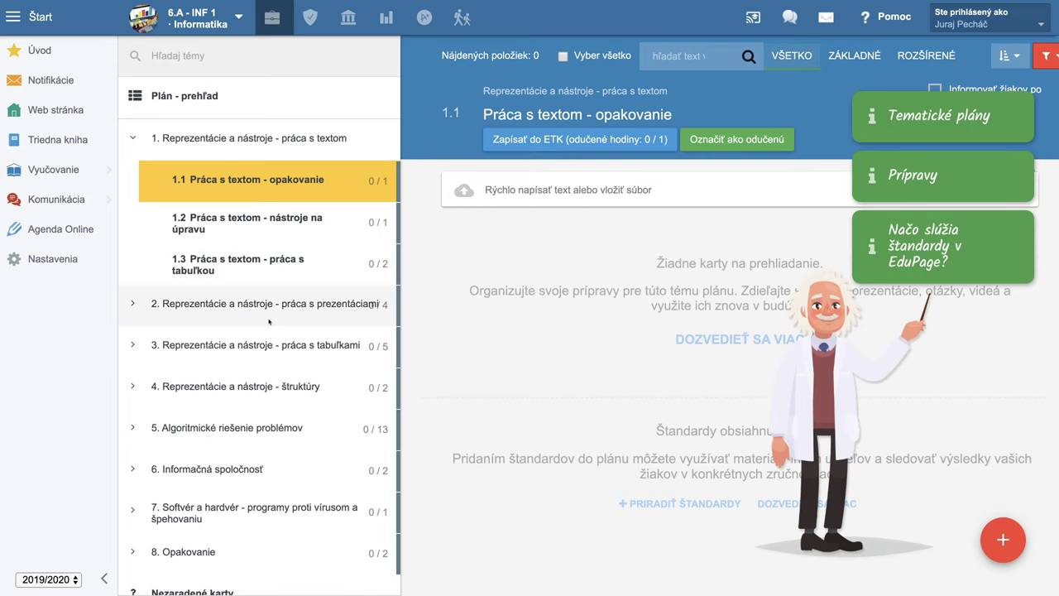
scroll(269, 321, "down", 3)
scroll(269, 321, "up", 3)
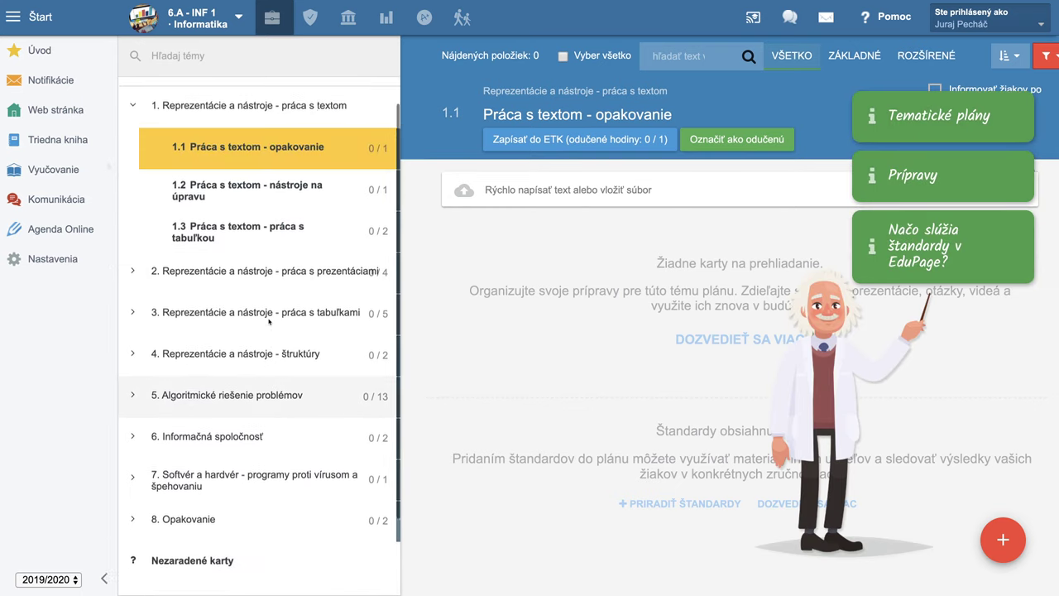
scroll(269, 321, "down", 3)
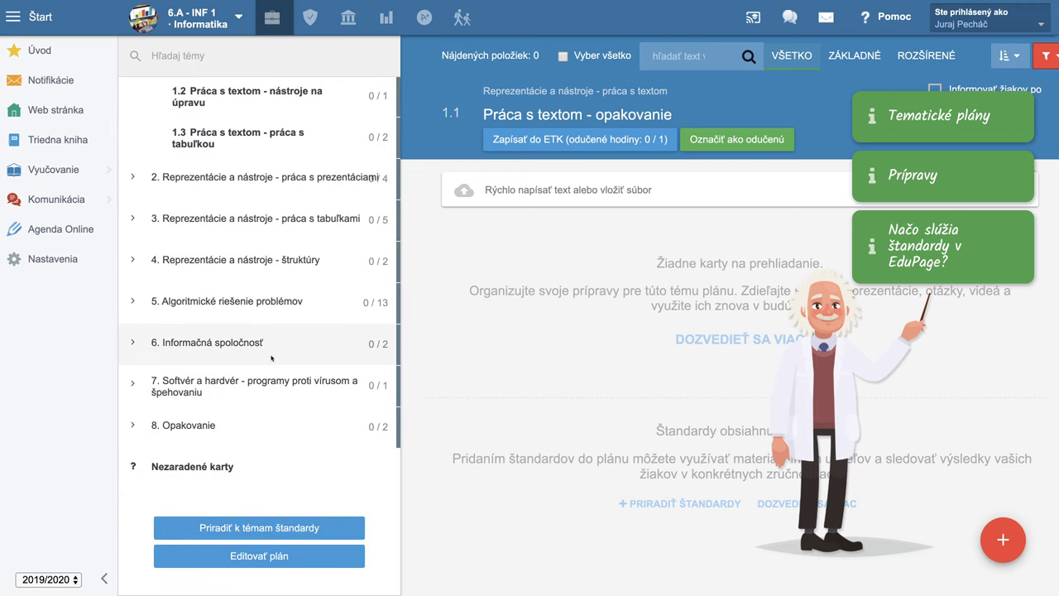
left_click(259, 555)
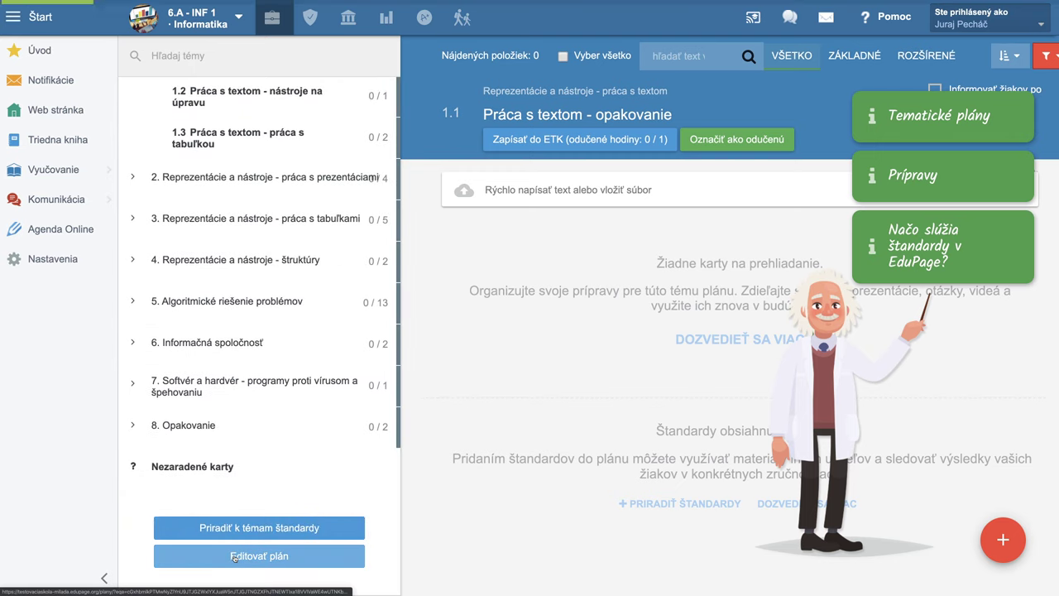
scroll(224, 482, "down", 5)
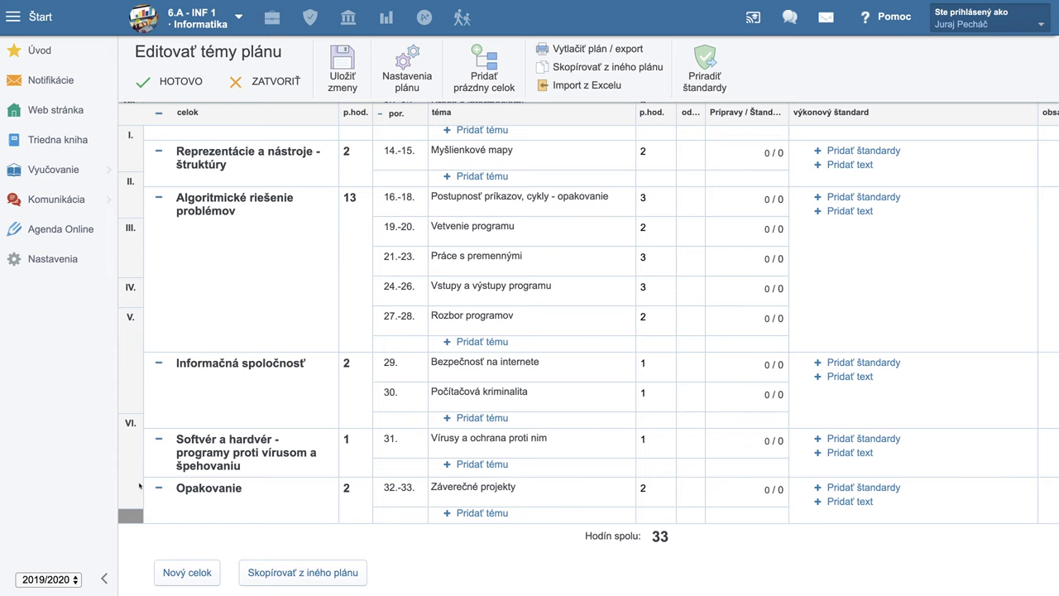
scroll(340, 452, "up", 3)
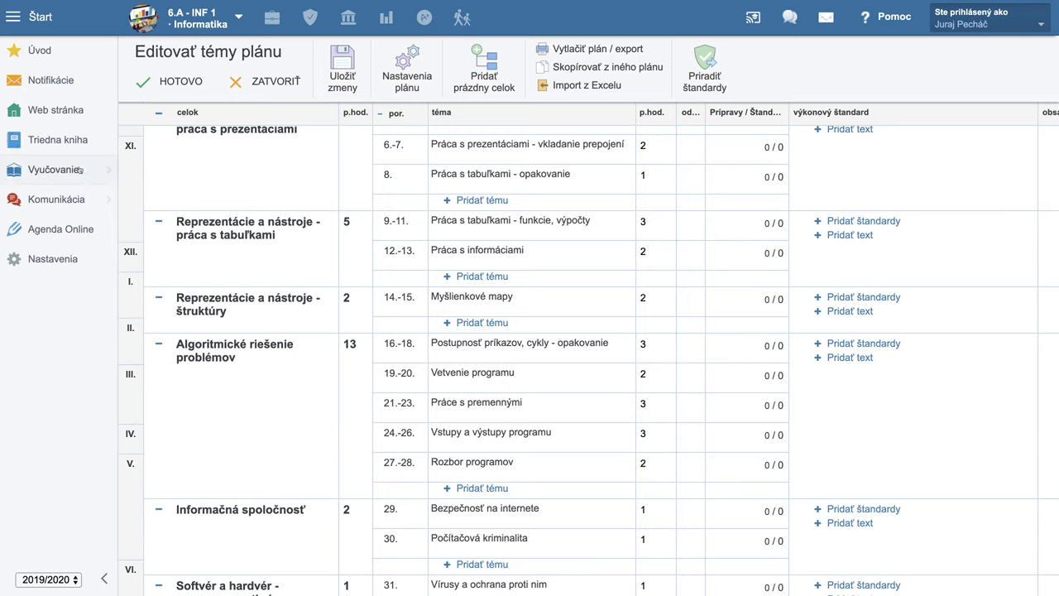
Step: Return to the lesson selection and look through the lessons missing according to the timetable
mouse_move(82, 174)
scroll(83, 174, "up", 1)
scroll(82, 174, "up", 1)
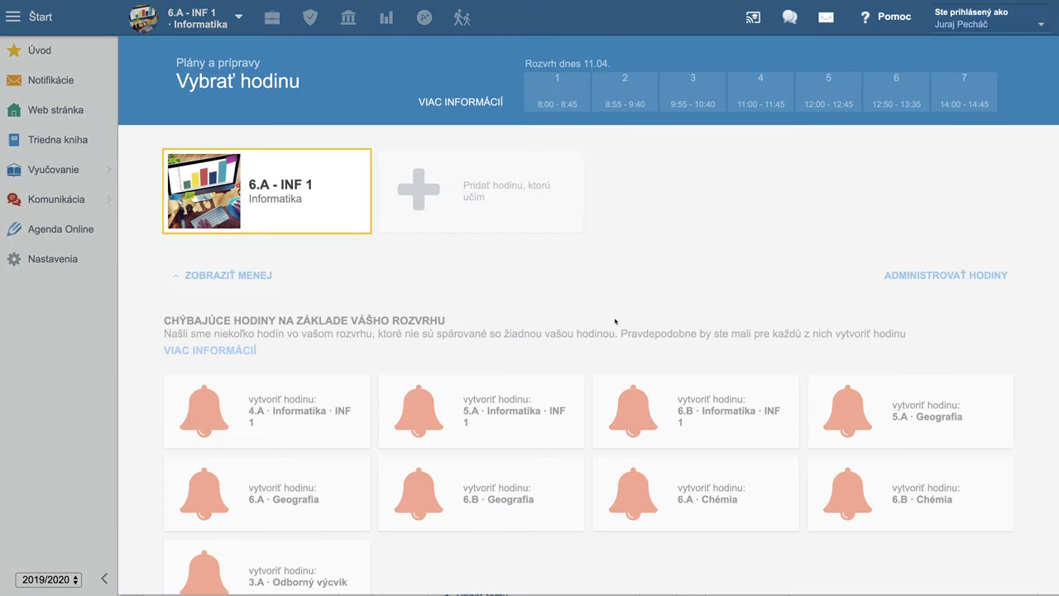
scroll(614, 321, "down", 1)
scroll(614, 321, "down", 1)
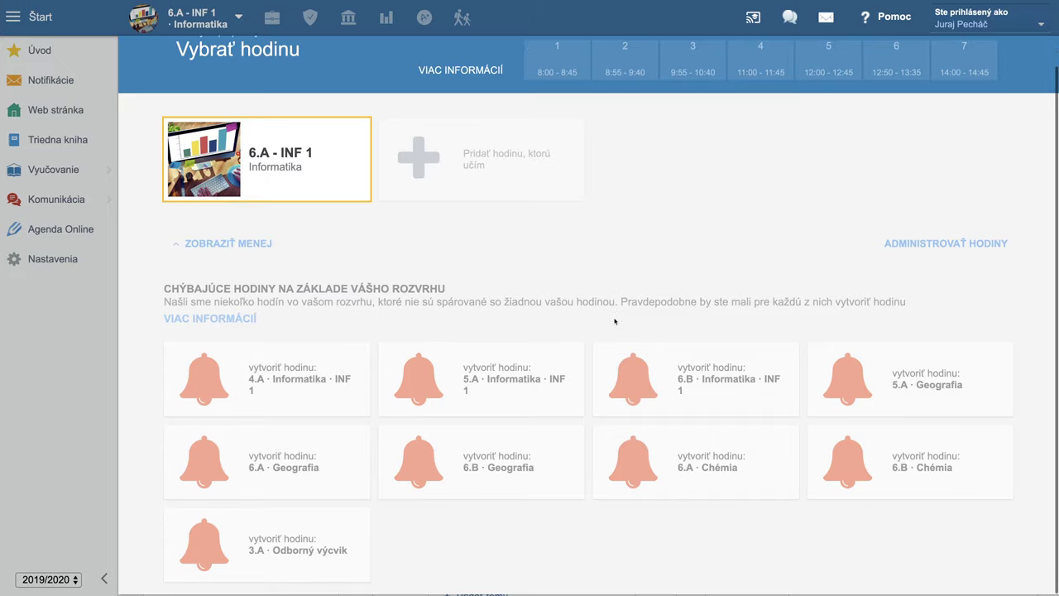